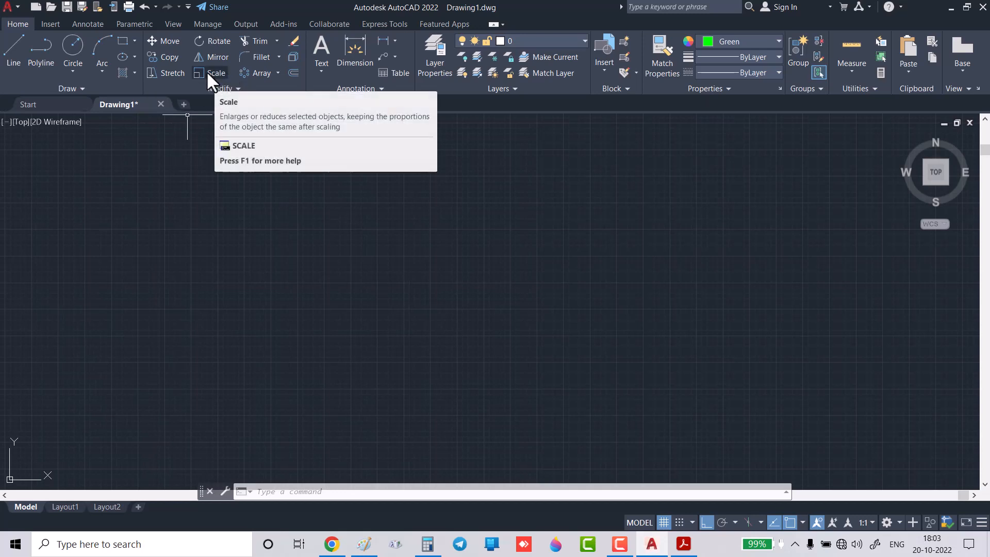
# Step: Examine the ornamental ring patterns in the existing circular design
pyautogui.scroll(-5, 297, 241)
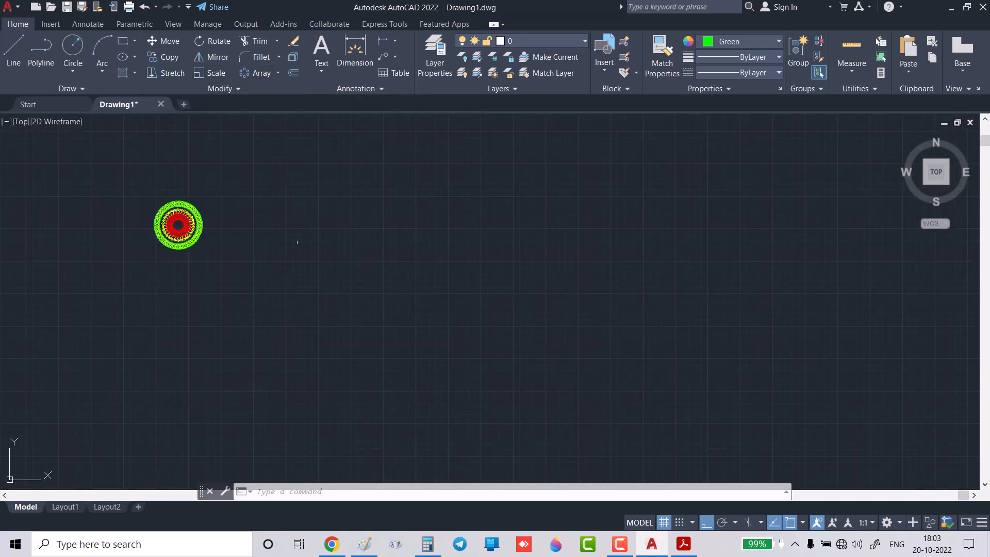
pyautogui.scroll(3, 182, 237)
pyautogui.moveTo(170, 219); pyautogui.dragTo(292, 270, button='middle')
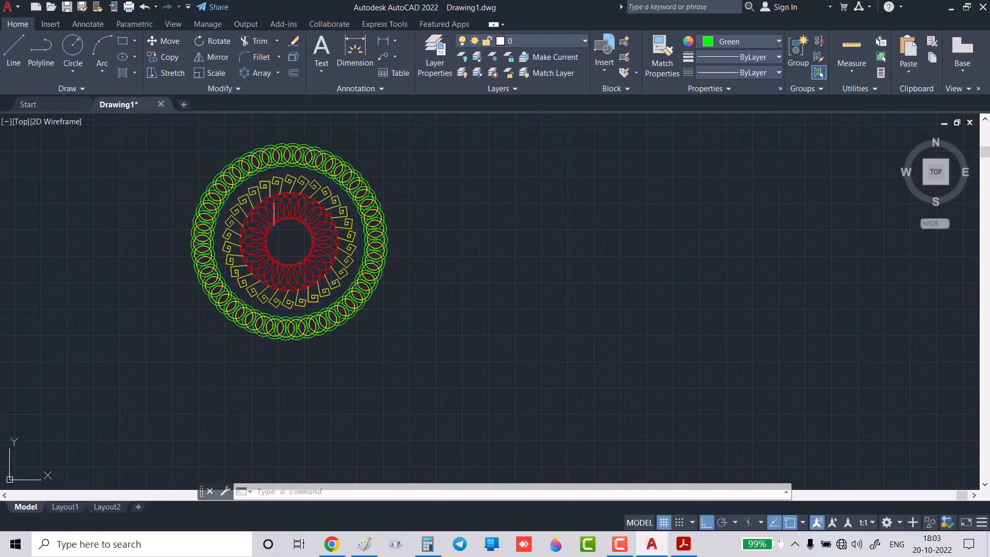
pyautogui.scroll(1, 276, 200)
pyautogui.scroll(-2, 253, 248)
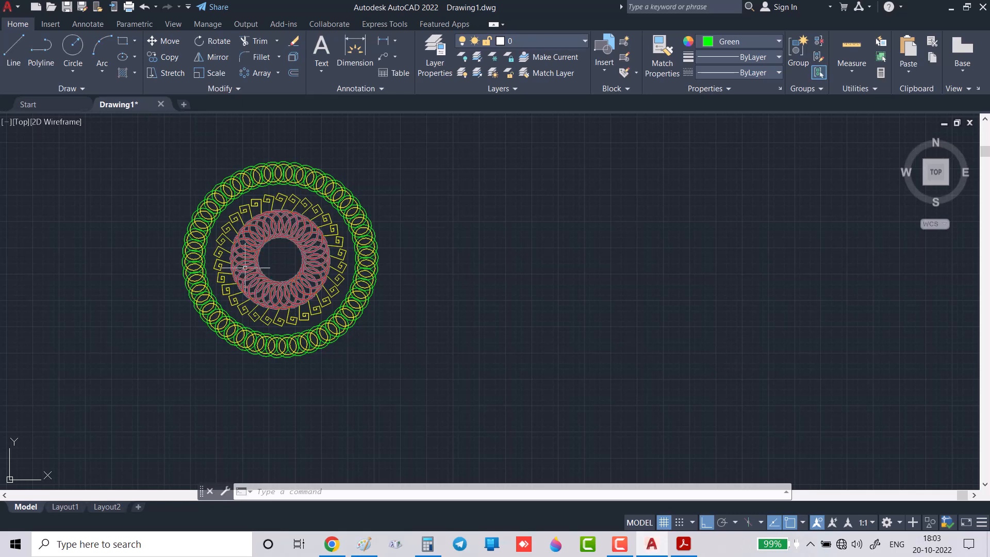
pyautogui.click(241, 172)
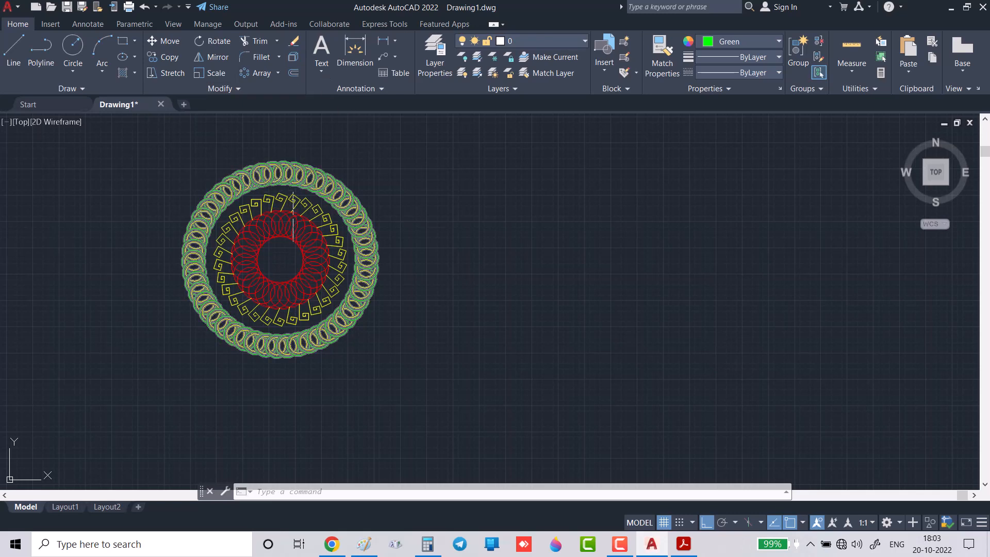
# Step: Draw a circle with a radius of 150 in an empty area away from the ring ornament
pyautogui.moveTo(419, 337); pyautogui.dragTo(1, 352, button='middle')
pyautogui.click(83, 42)
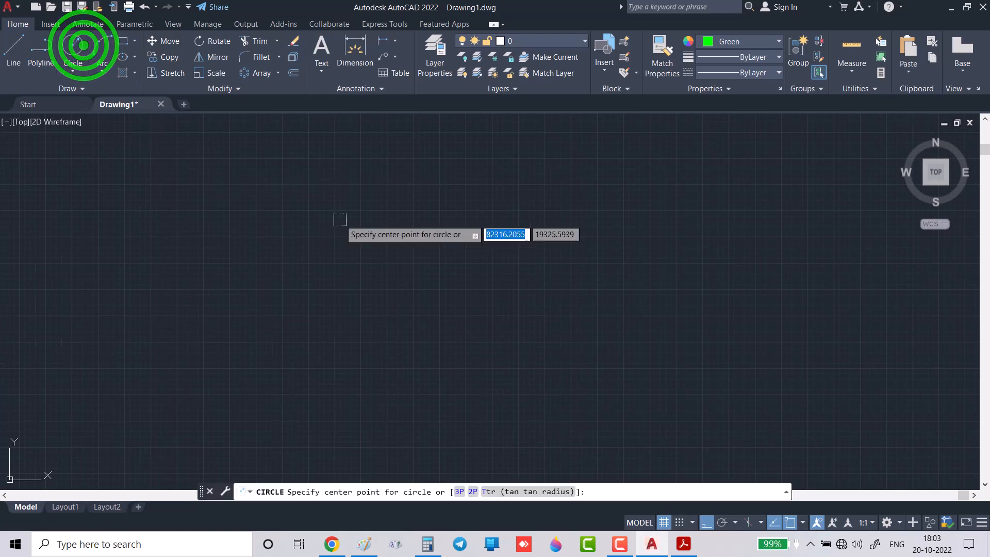
pyautogui.click(382, 244)
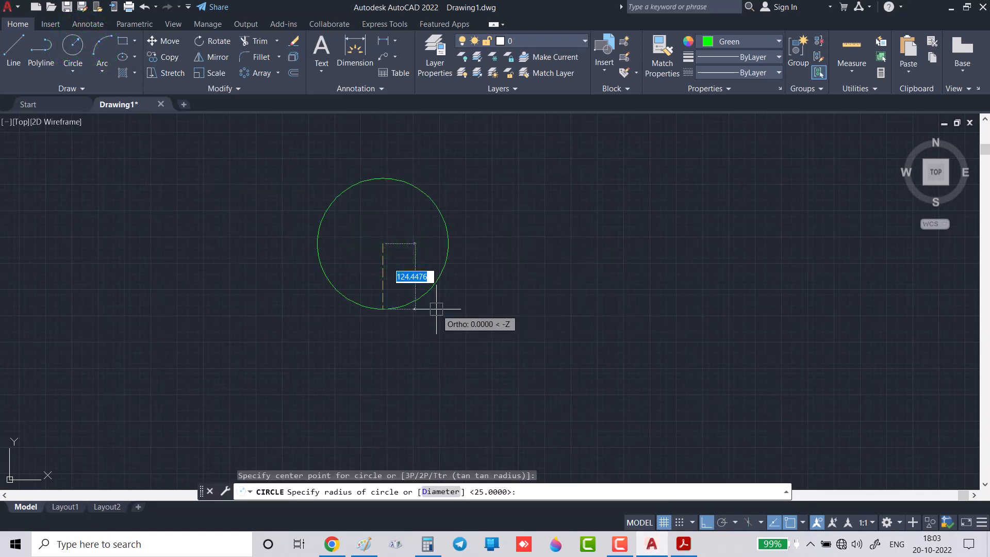
pyautogui.write('1')
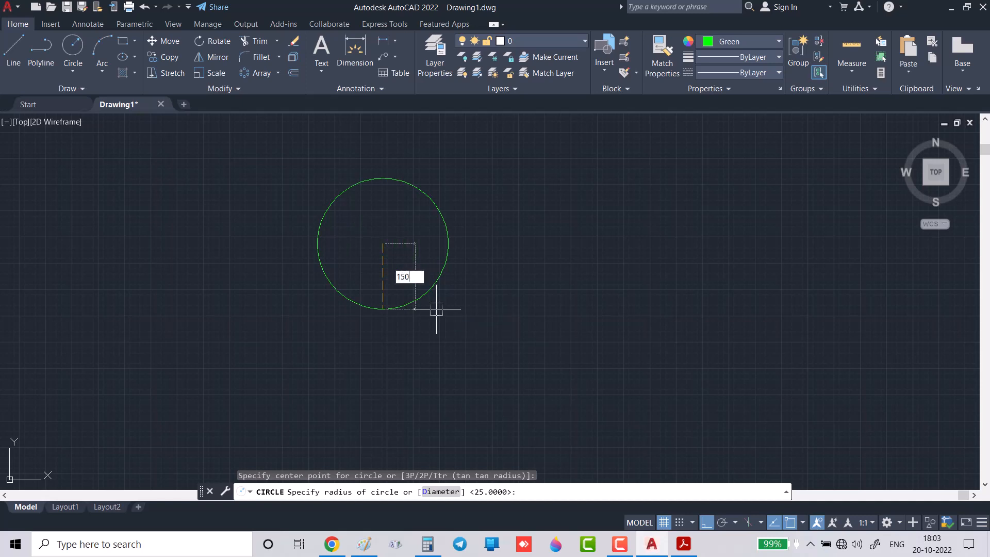
pyautogui.write('50')
pyautogui.press('Return')
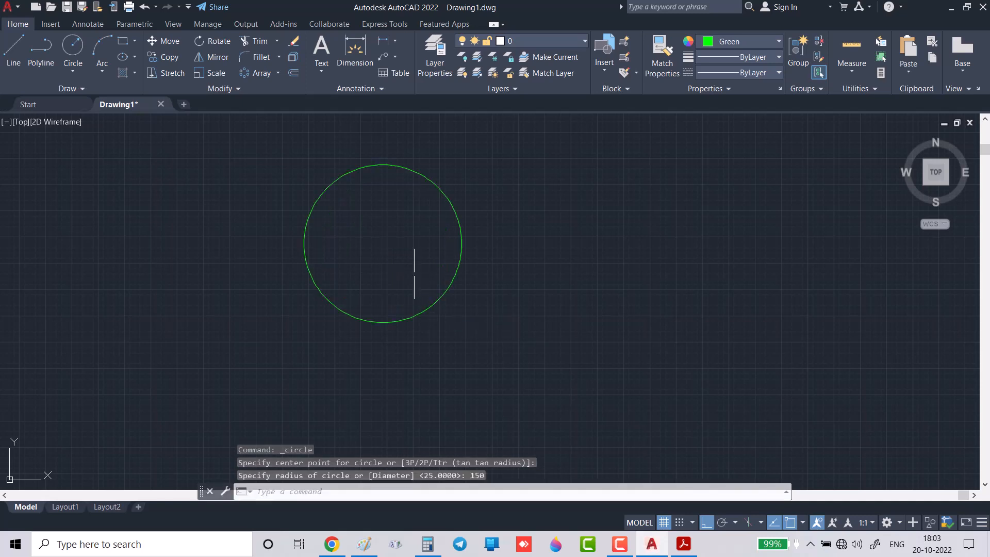
# Step: Add a radius dimension to the circle, placing its text outside the circle's upper-right edge
pyautogui.click(394, 41)
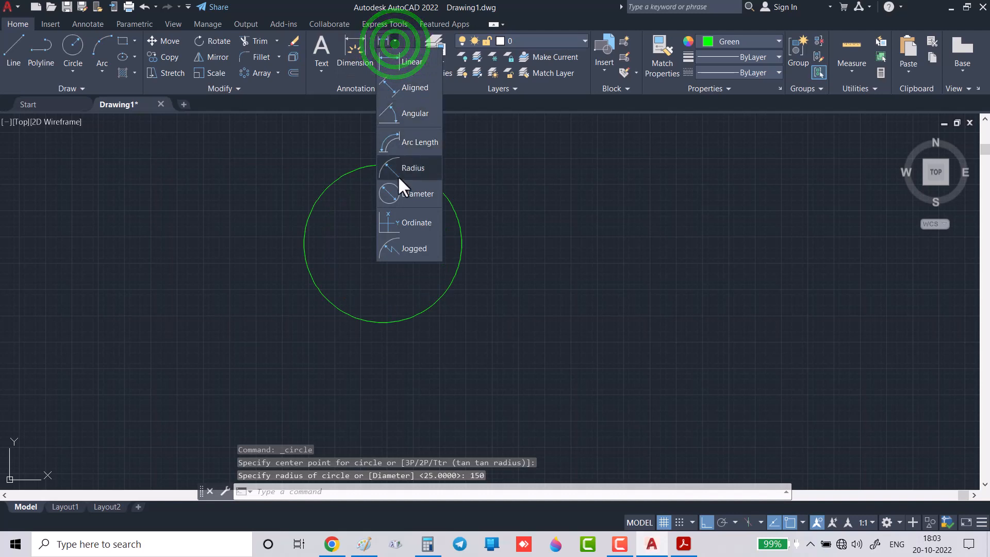
pyautogui.click(410, 168)
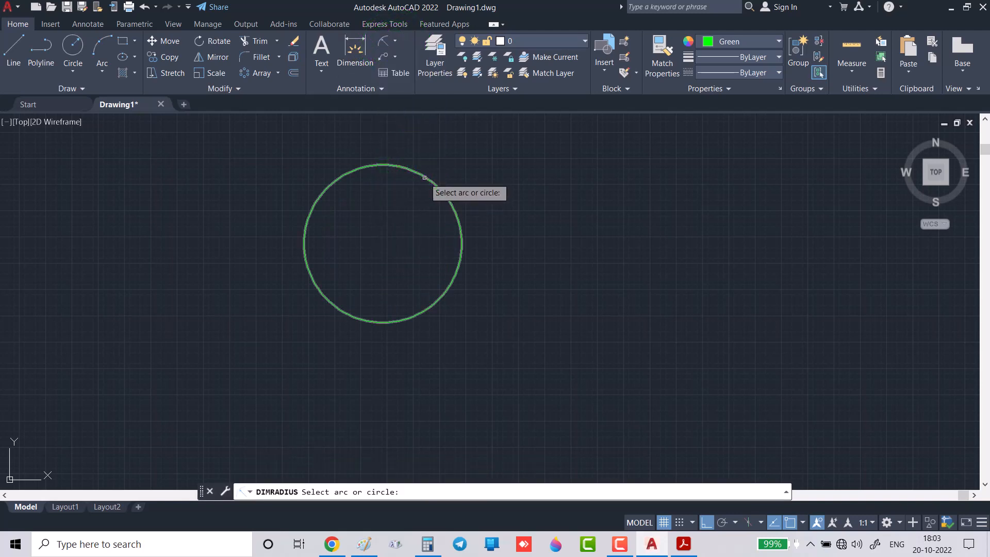
pyautogui.click(425, 177)
pyautogui.click(453, 151)
pyautogui.scroll(4, 453, 152)
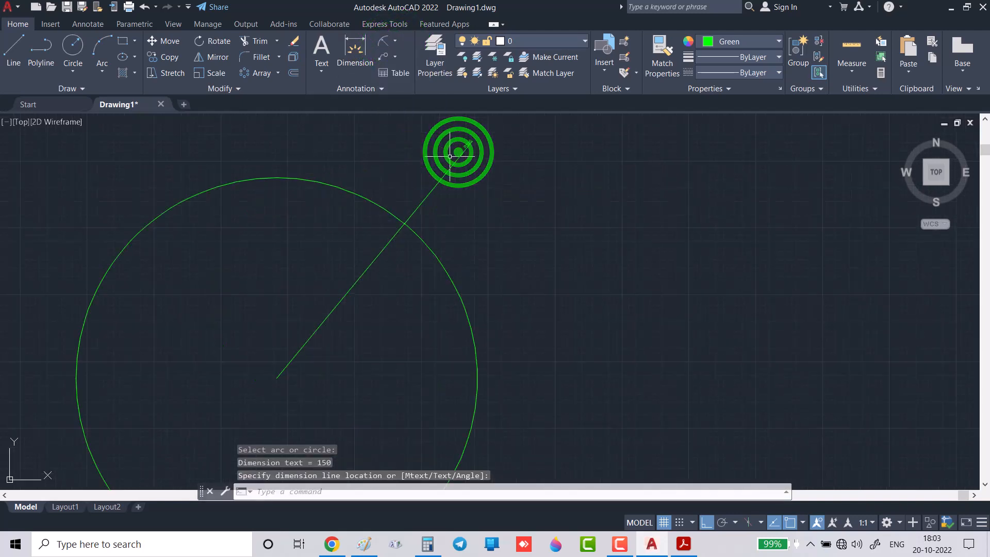
pyautogui.scroll(3, 450, 156)
pyautogui.scroll(3, 497, 157)
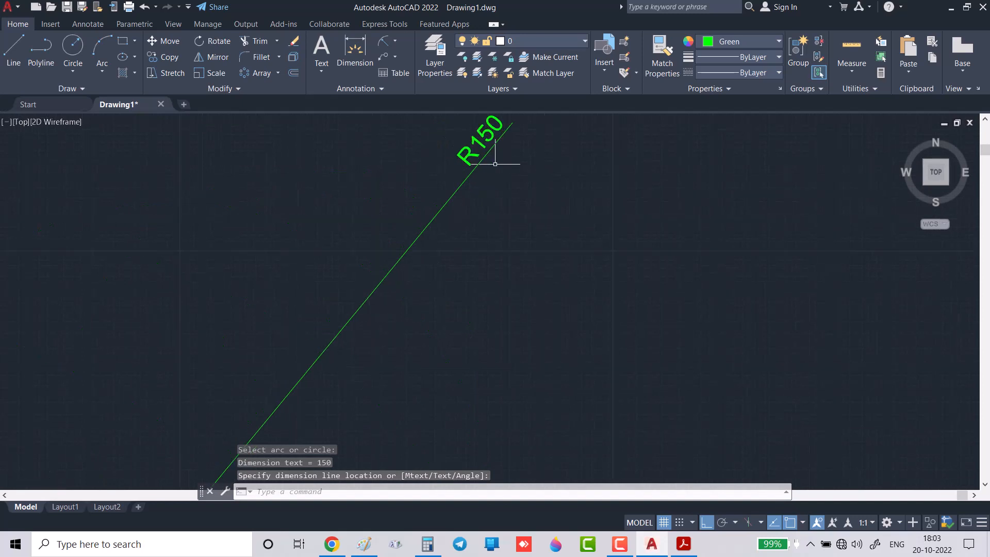
pyautogui.scroll(-3, 496, 155)
pyautogui.scroll(-6, 336, 248)
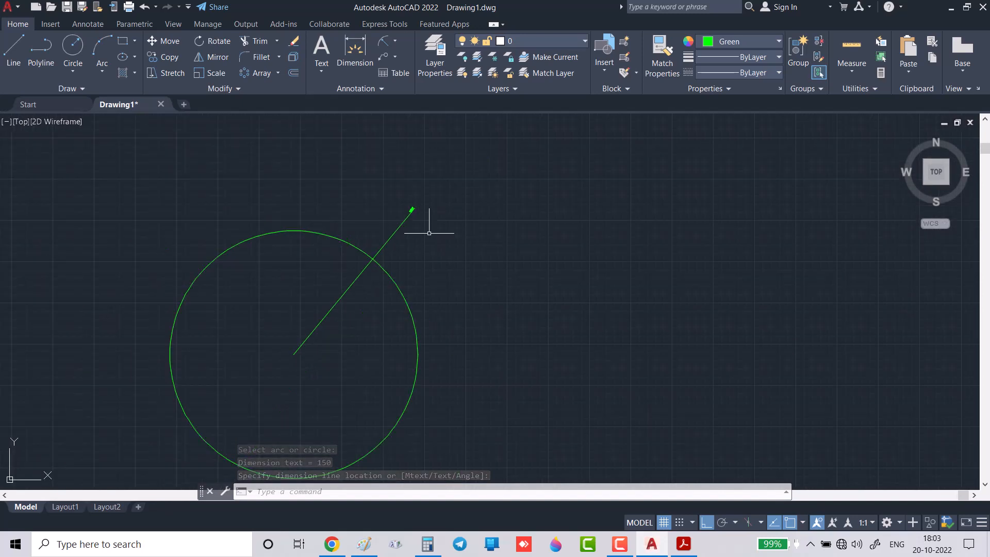
# Step: Delete the radius dimension from the circle
pyautogui.click(410, 214)
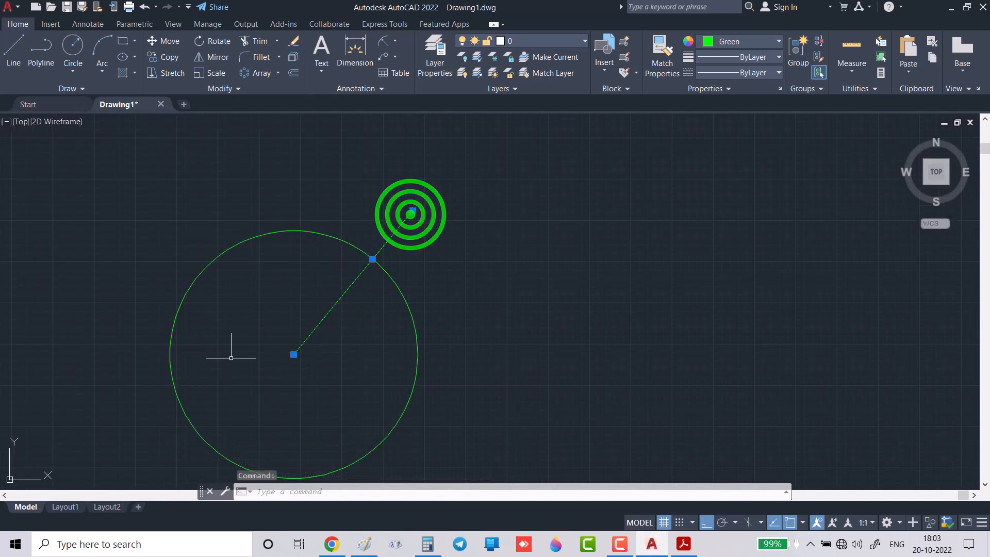
pyautogui.press('Delete')
pyautogui.scroll(2, 314, 270)
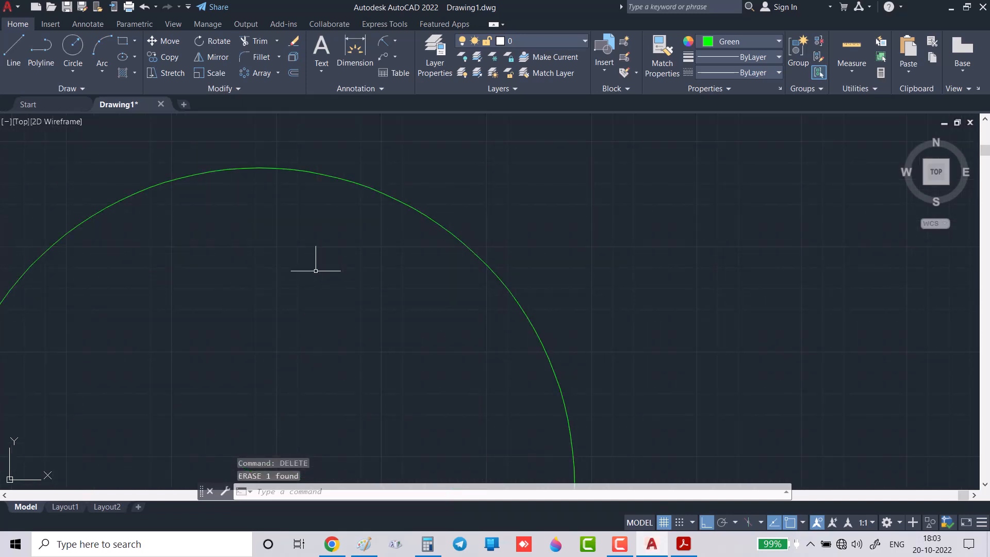
pyautogui.scroll(-2, 316, 261)
pyautogui.moveTo(303, 303); pyautogui.dragTo(398, 281, button='middle')
pyautogui.scroll(-2, 318, 283)
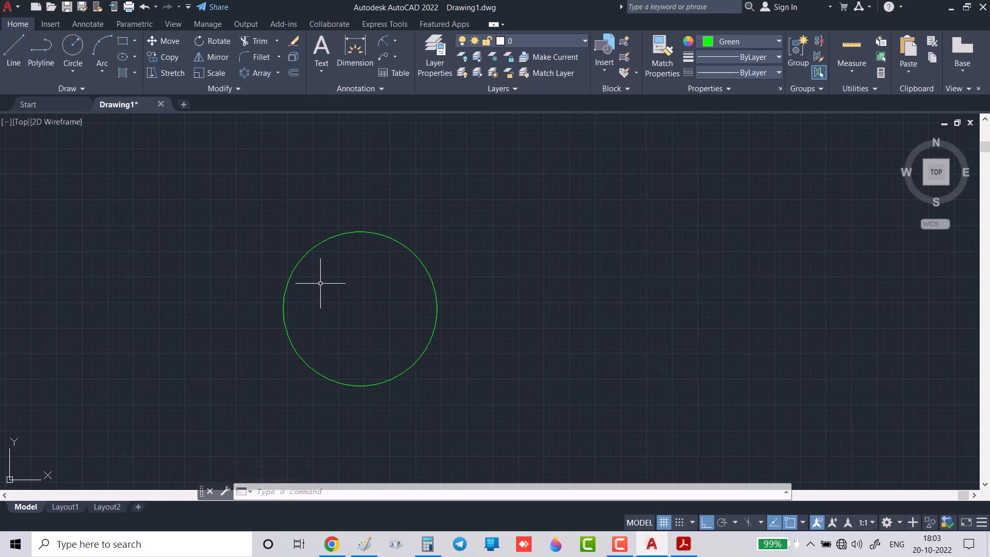
# Step: Scale the circle about its center point by a factor of 0.5
pyautogui.click(442, 386)
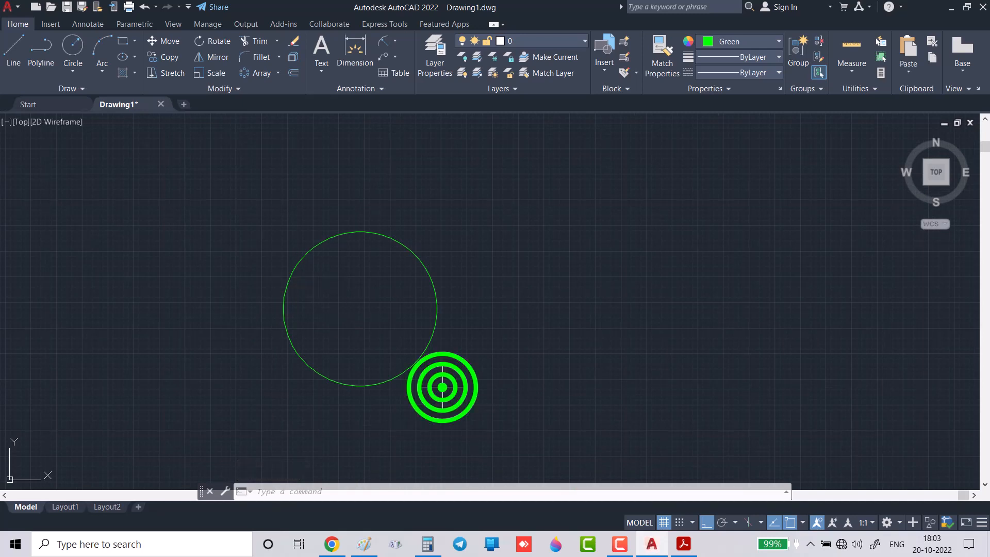
pyautogui.click(251, 219)
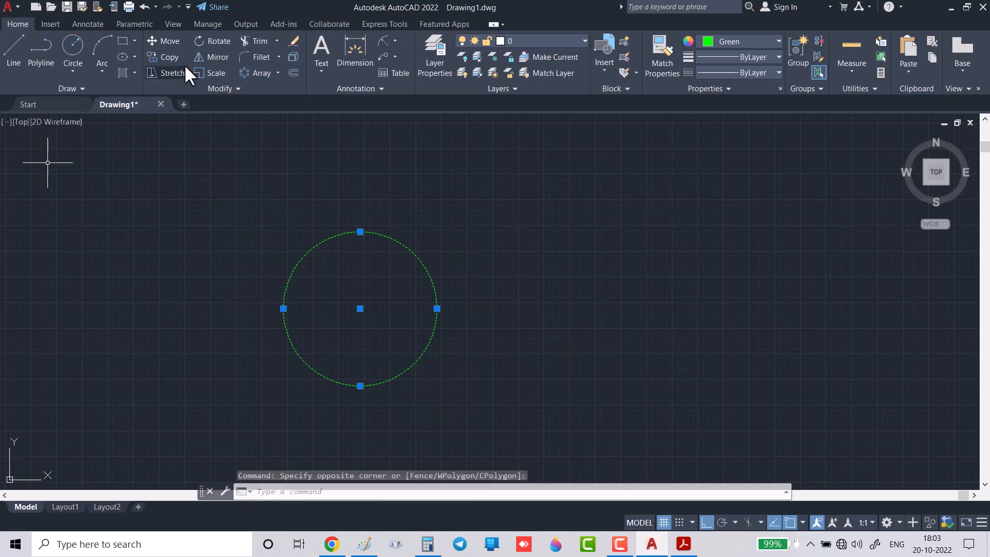
pyautogui.click(211, 72)
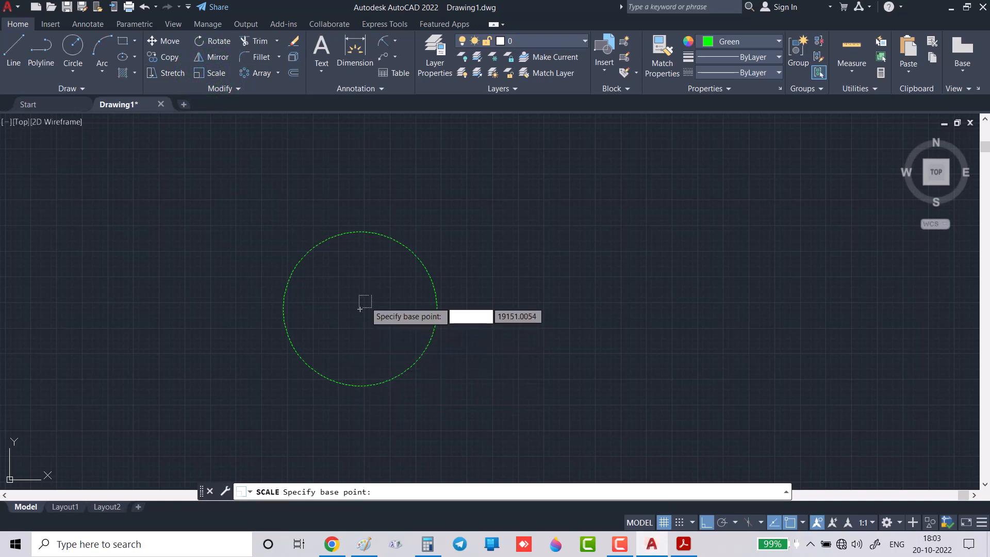
pyautogui.click(360, 309)
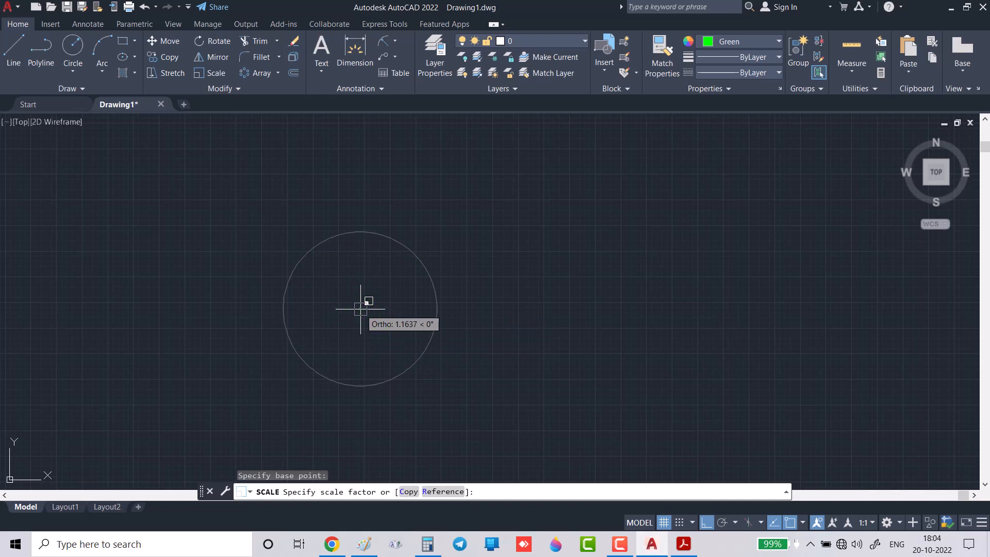
pyautogui.write('0.5')
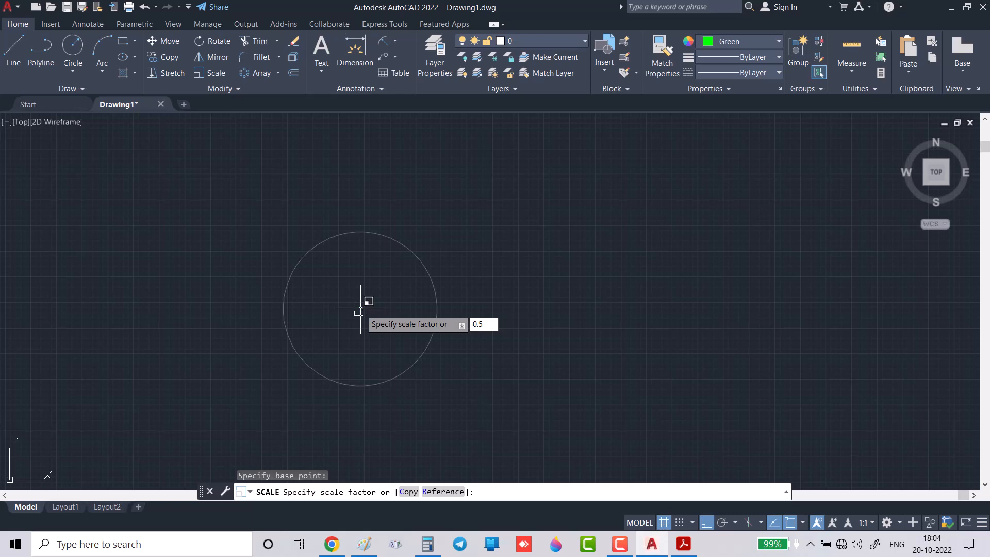
pyautogui.press('Return')
pyautogui.scroll(2, 373, 304)
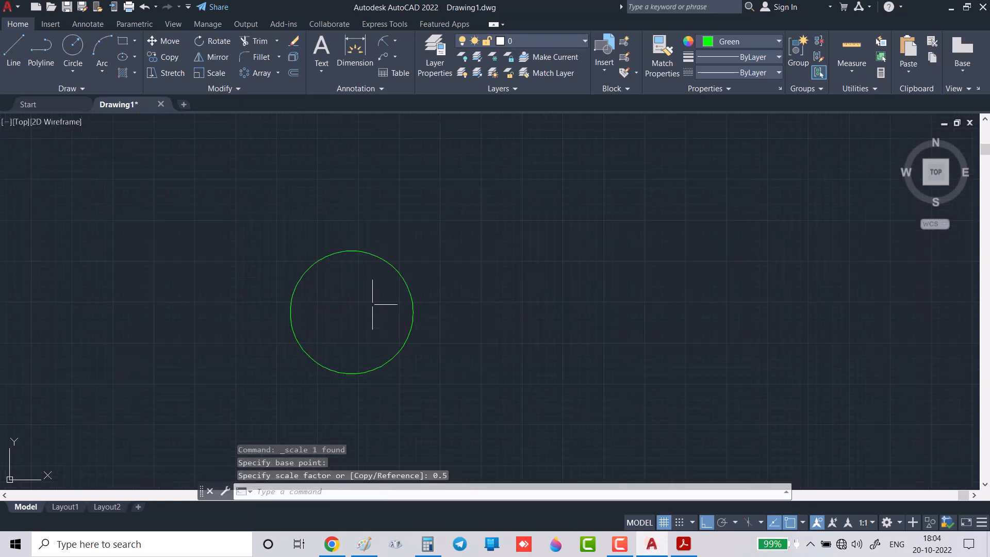
pyautogui.scroll(-2, 372, 304)
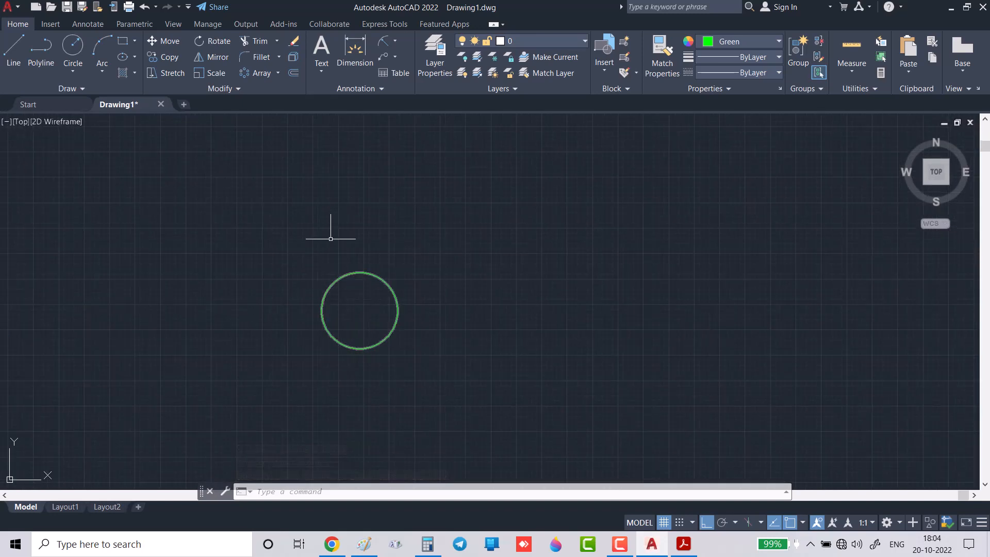
# Step: Add a radius dimension to the scaled circle, placing its text outside the upper-right edge
pyautogui.click(383, 37)
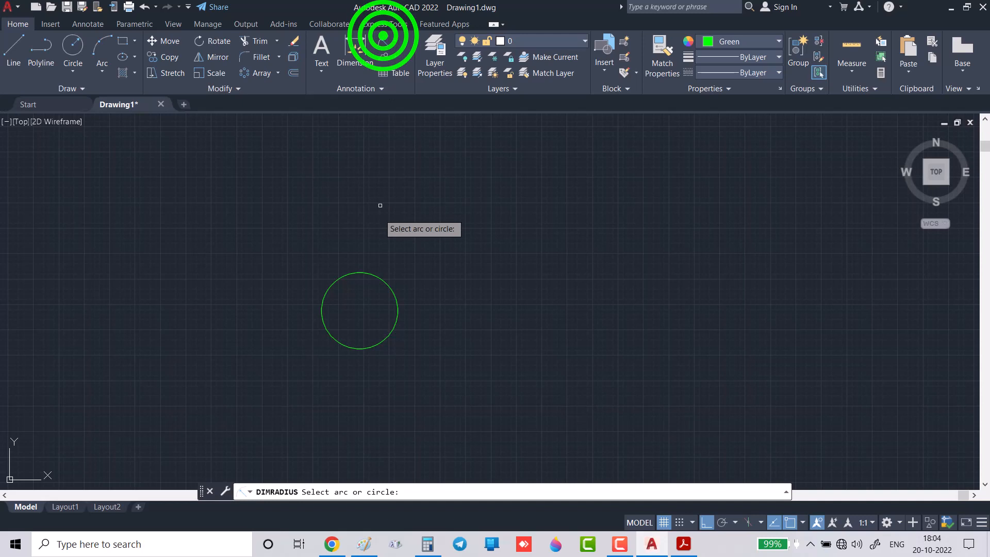
pyautogui.click(377, 277)
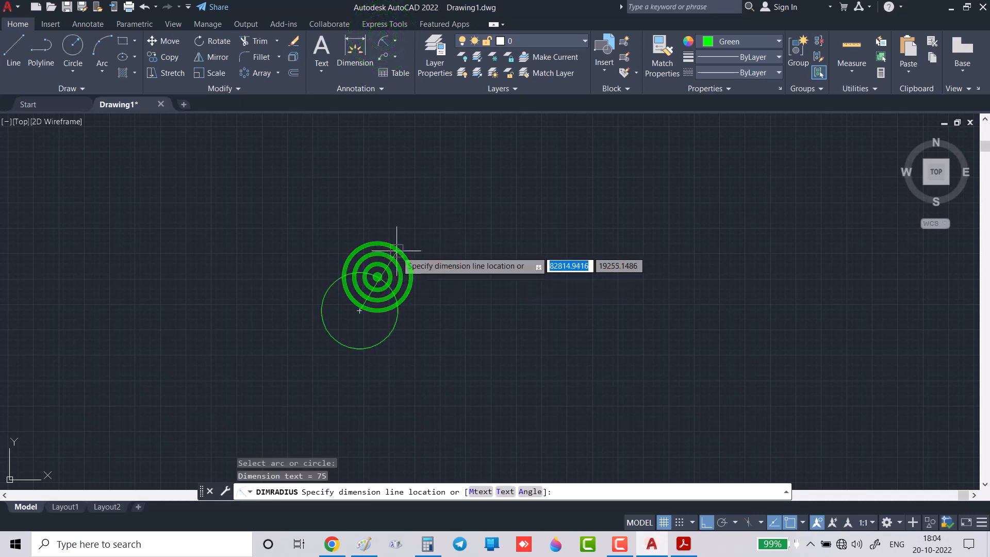
pyautogui.scroll(3, 388, 259)
pyautogui.scroll(4, 388, 259)
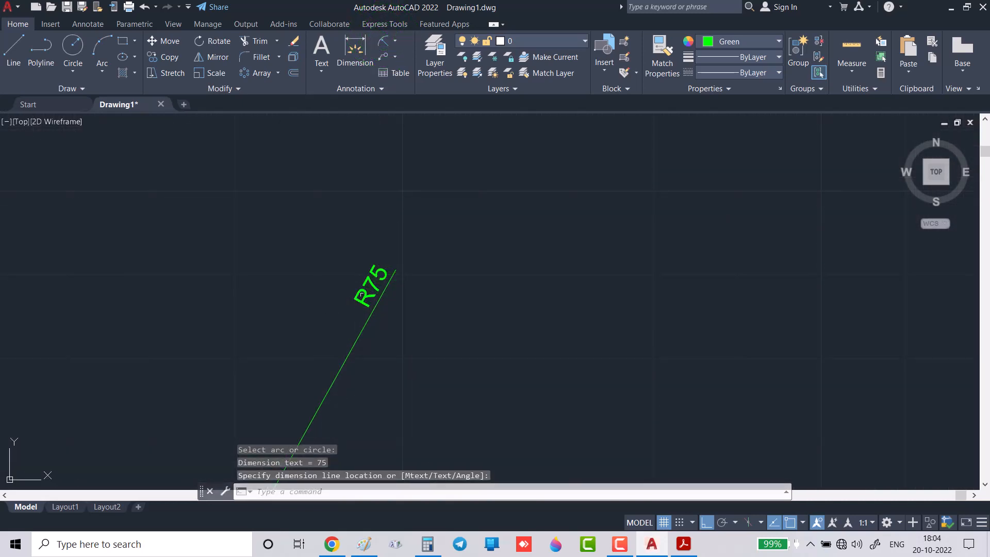
pyautogui.scroll(-2, 364, 286)
pyautogui.scroll(-2, 360, 303)
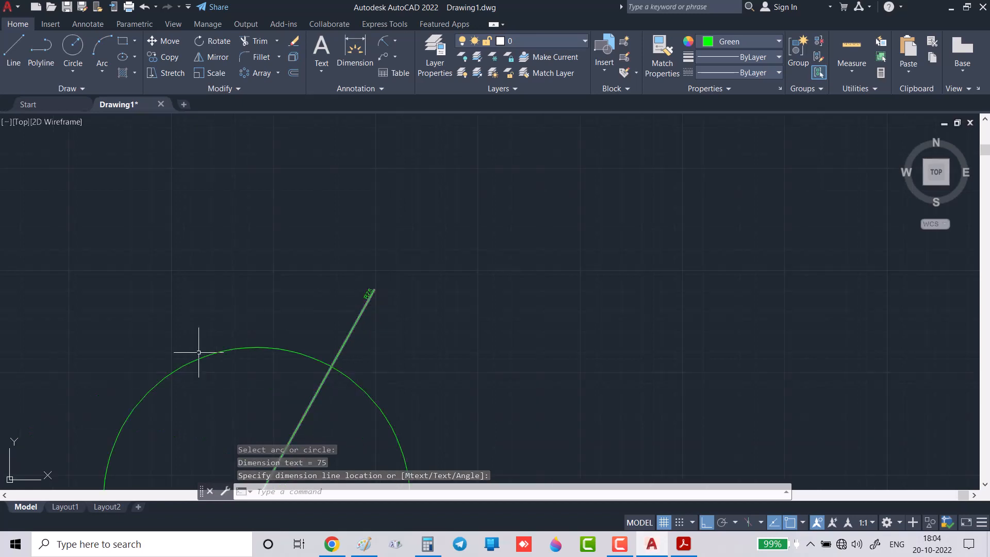
pyautogui.moveTo(297, 331); pyautogui.dragTo(400, 258, button='middle')
pyautogui.scroll(-4, 395, 298)
pyautogui.moveTo(362, 338); pyautogui.dragTo(354, 284, button='middle')
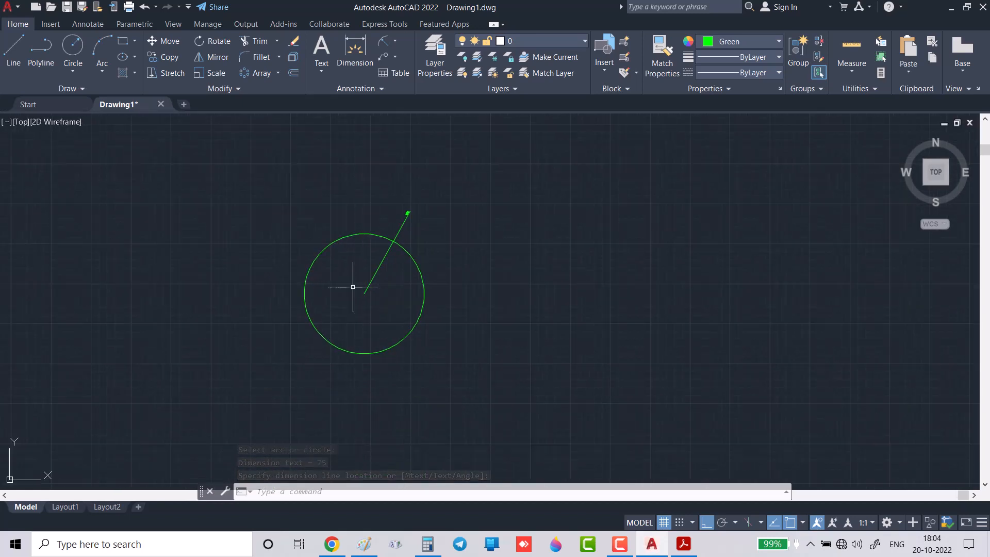
# Step: Draw a horizontal rectangle about 179 units wide to the right of the dimensioned circle
pyautogui.click(122, 41)
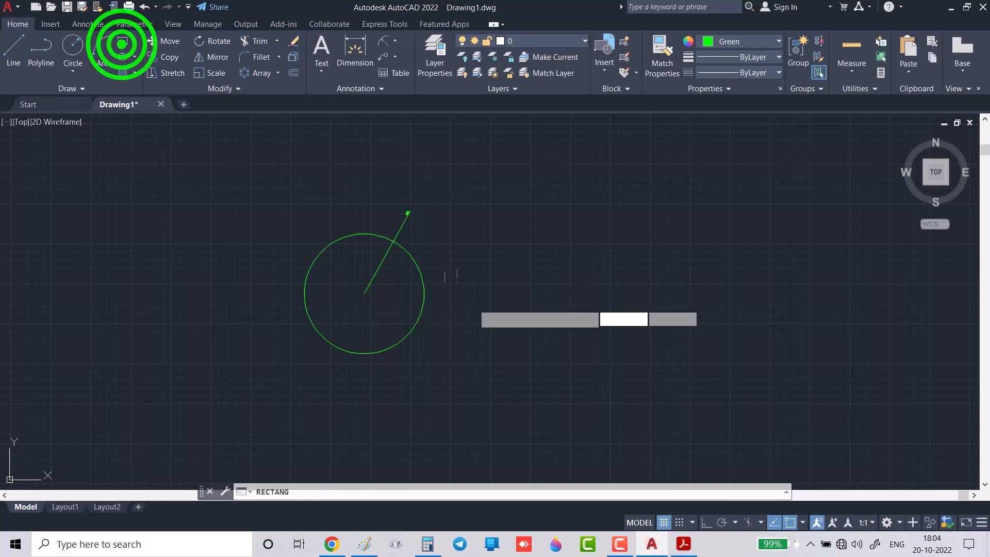
pyautogui.click(530, 218)
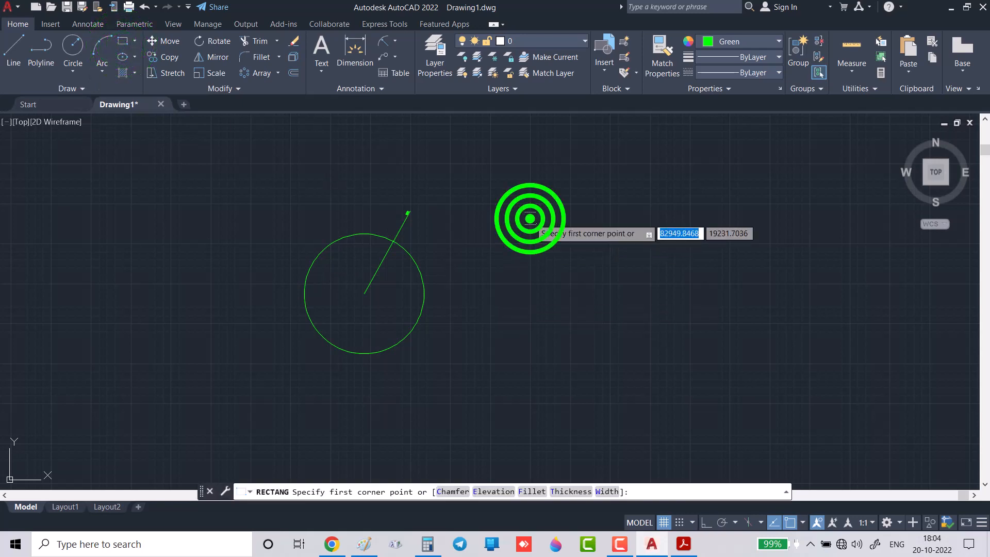
pyautogui.click(673, 297)
pyautogui.moveTo(581, 236); pyautogui.dragTo(343, 252, button='middle')
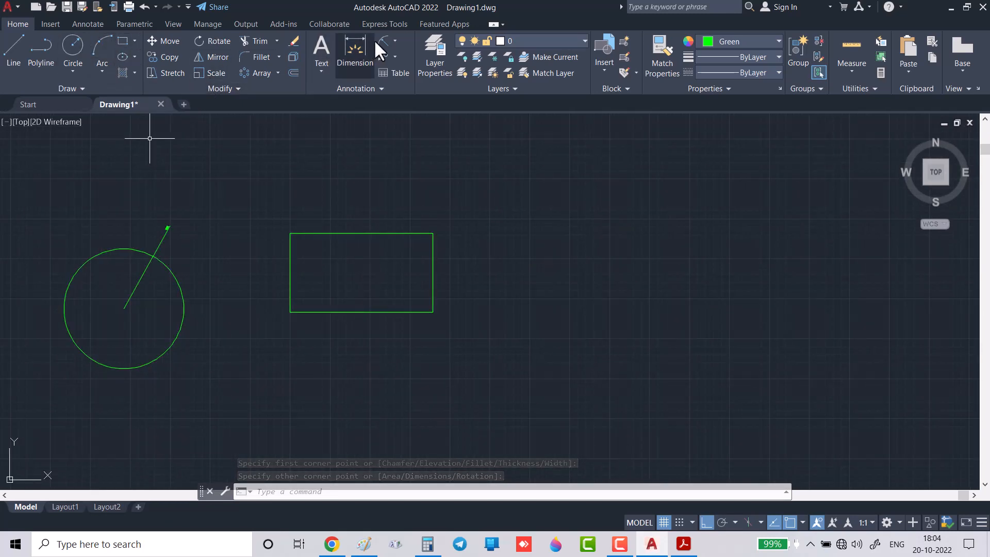
# Step: Add a linear dimension between the rectangle's two upper corners, placed just above its top edge
pyautogui.click(396, 40)
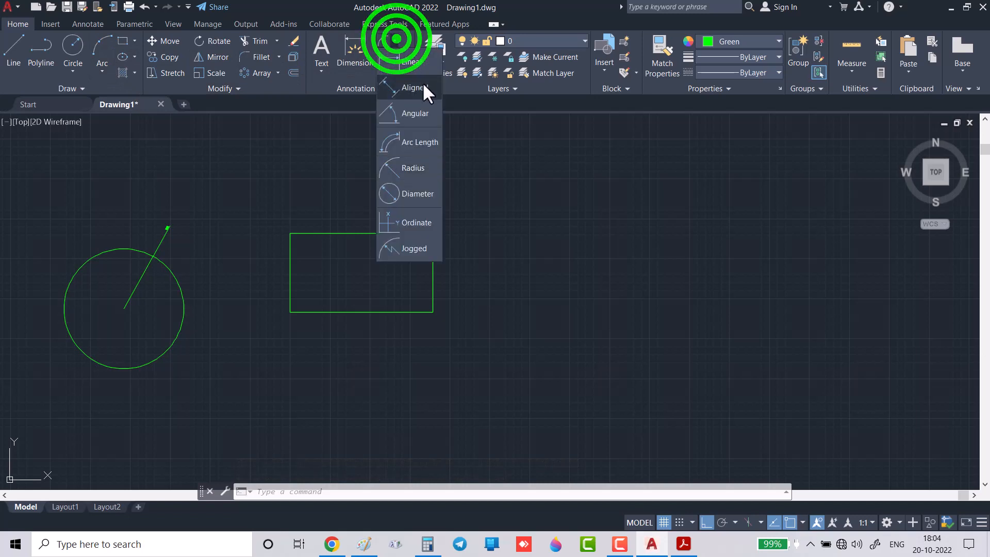
pyautogui.click(413, 63)
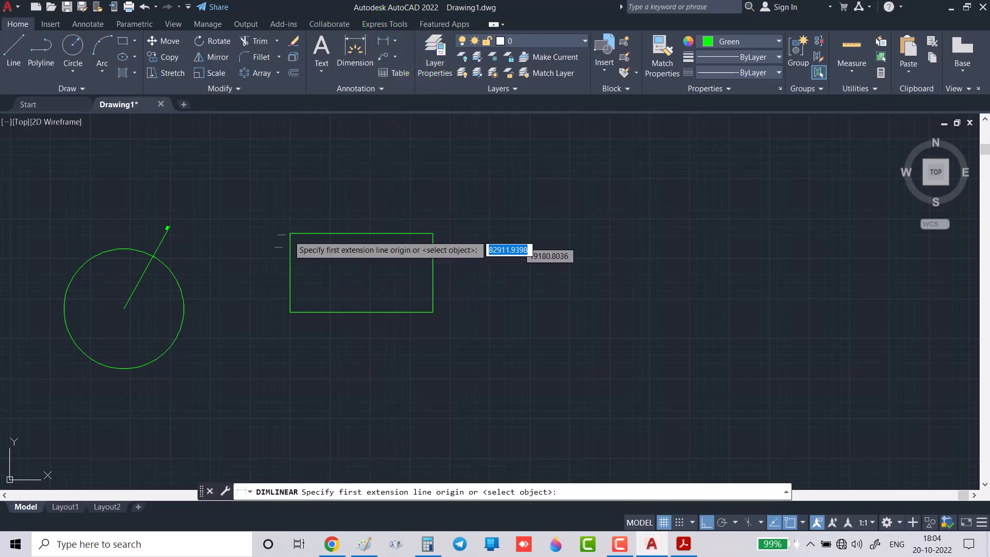
pyautogui.click(290, 233)
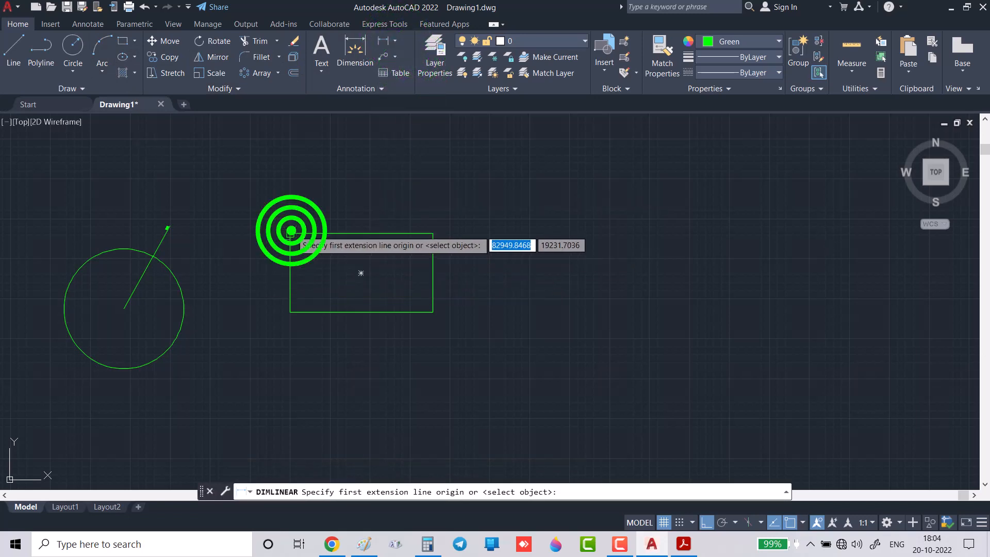
pyautogui.click(432, 233)
pyautogui.click(418, 216)
pyautogui.scroll(8, 369, 219)
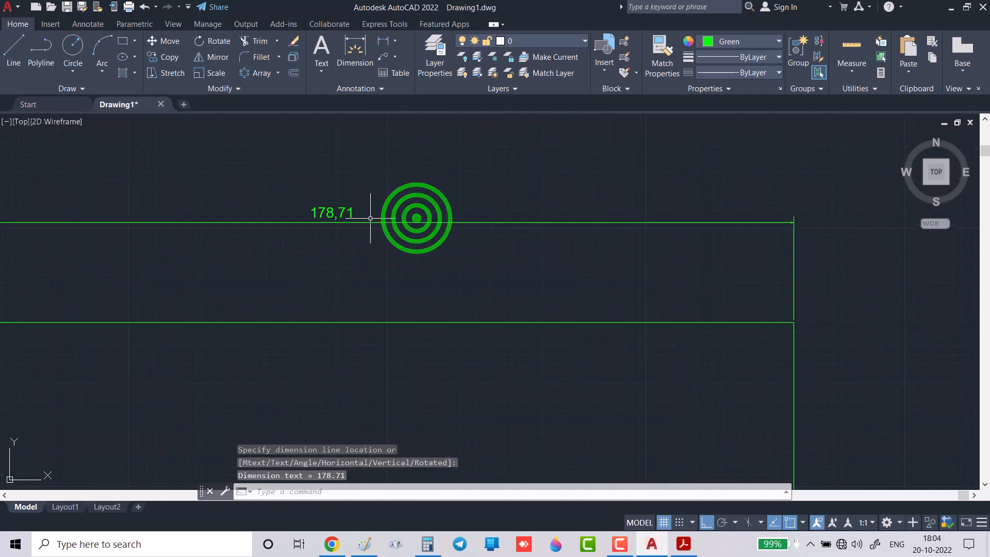
# Step: Scale the rectangle and its linear dimension about the rectangle's lower-left corner by a factor of 0.5
pyautogui.scroll(5, 315, 229)
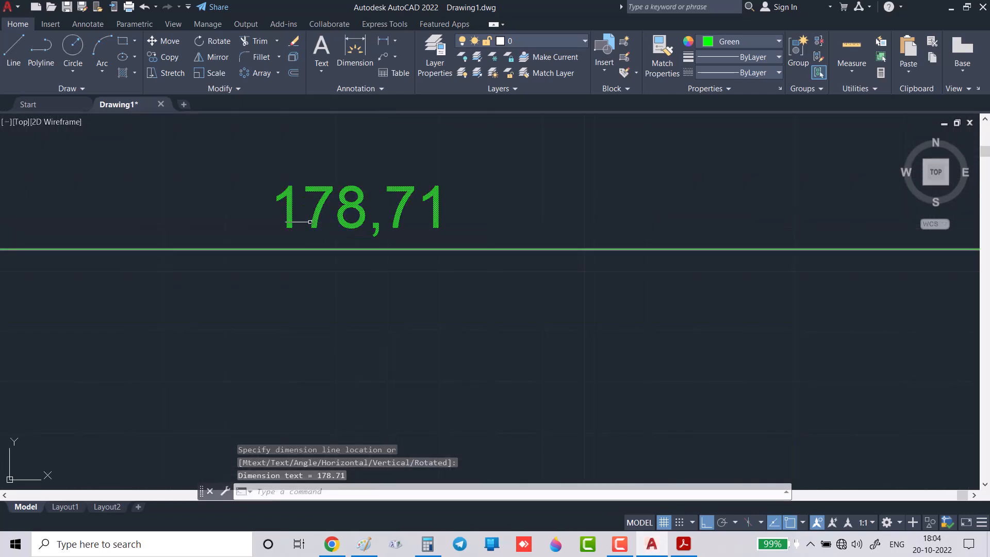
pyautogui.scroll(-4, 385, 235)
pyautogui.scroll(-6, 385, 235)
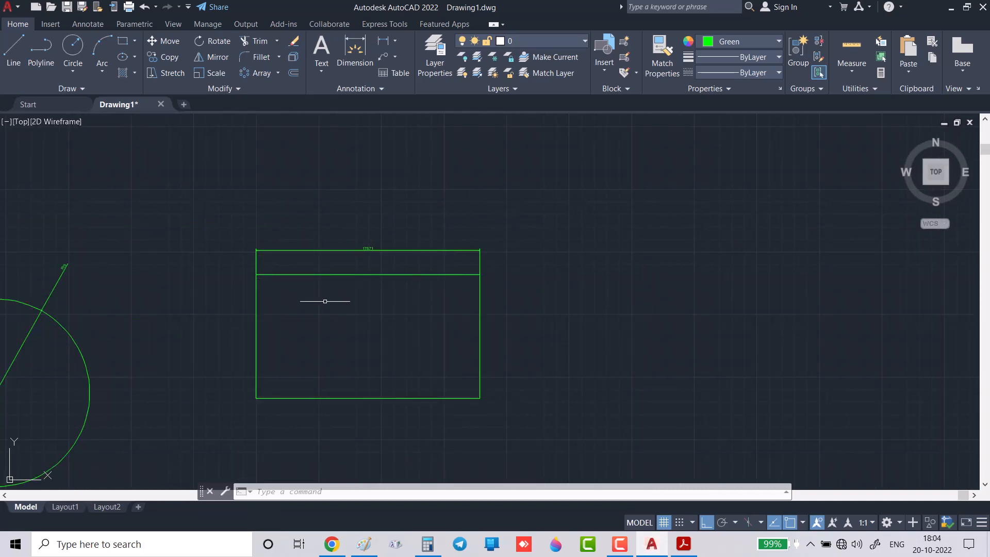
pyautogui.click(516, 426)
pyautogui.click(215, 226)
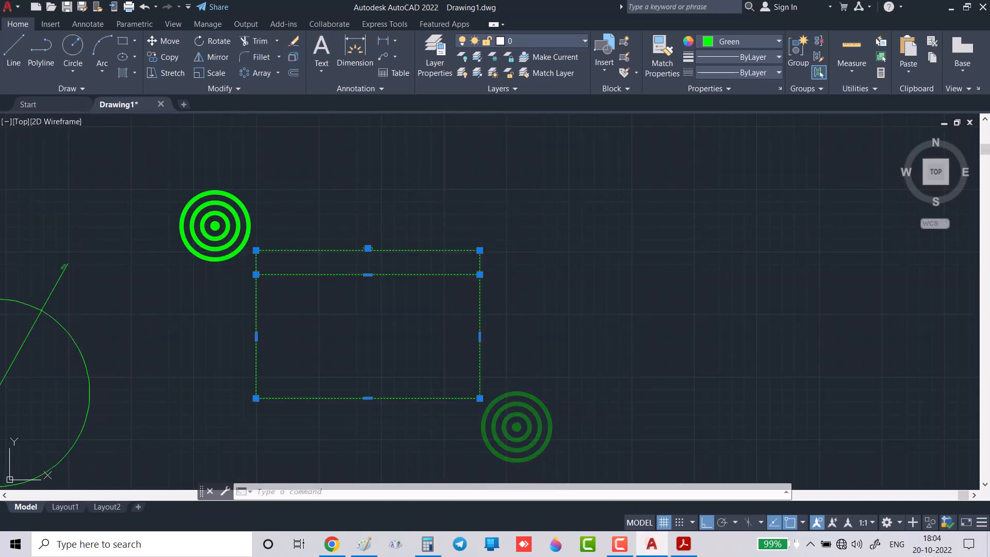
pyautogui.click(211, 72)
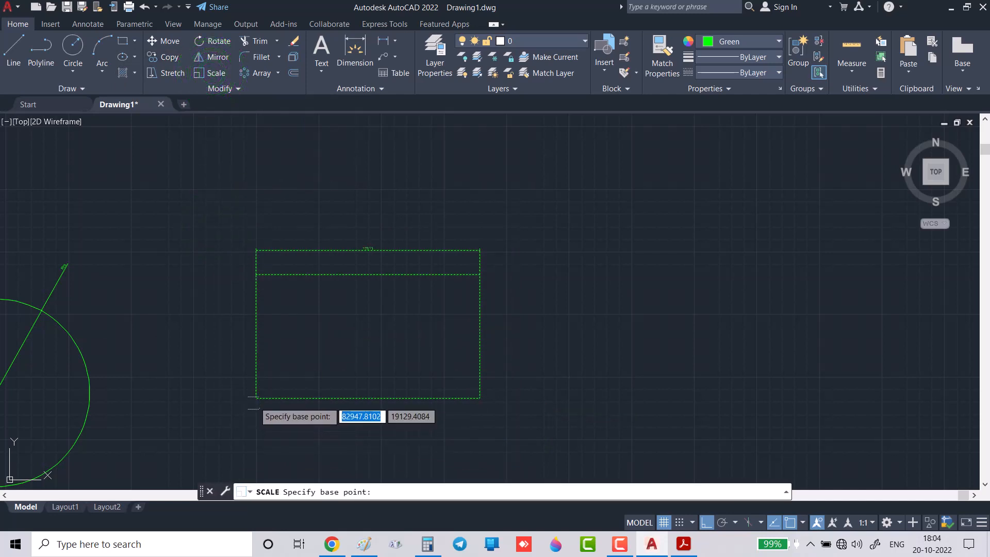
pyautogui.click(257, 398)
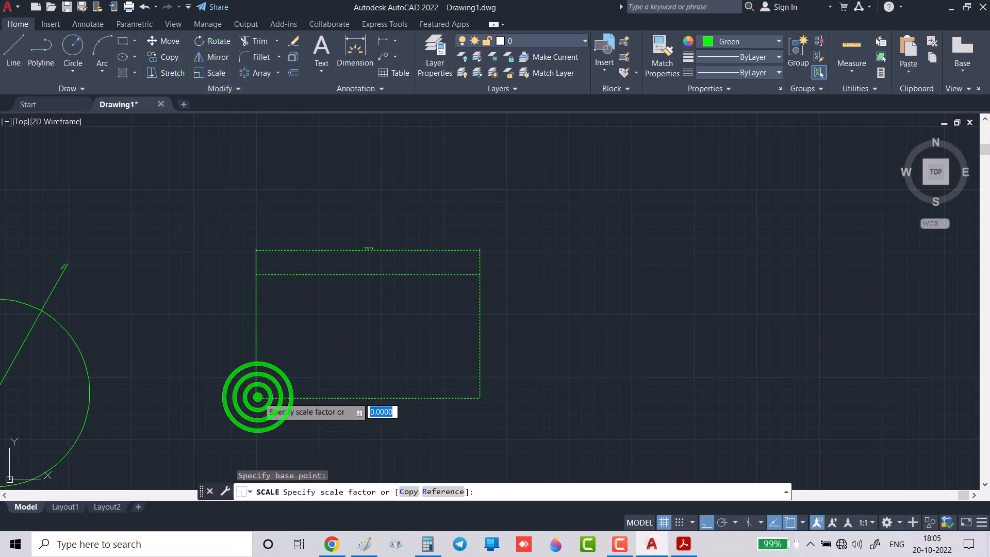
pyautogui.write('0.')
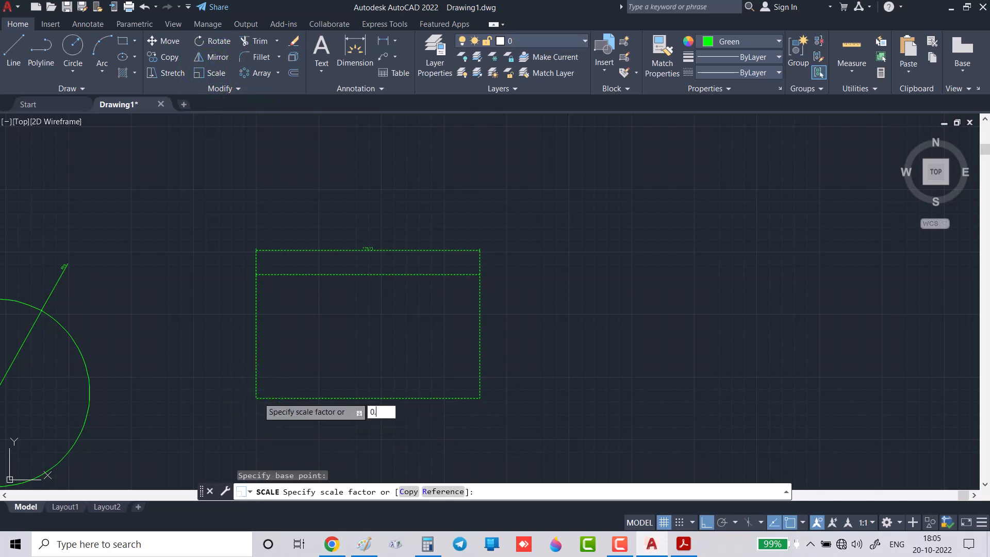
pyautogui.write('5')
pyautogui.press('Return')
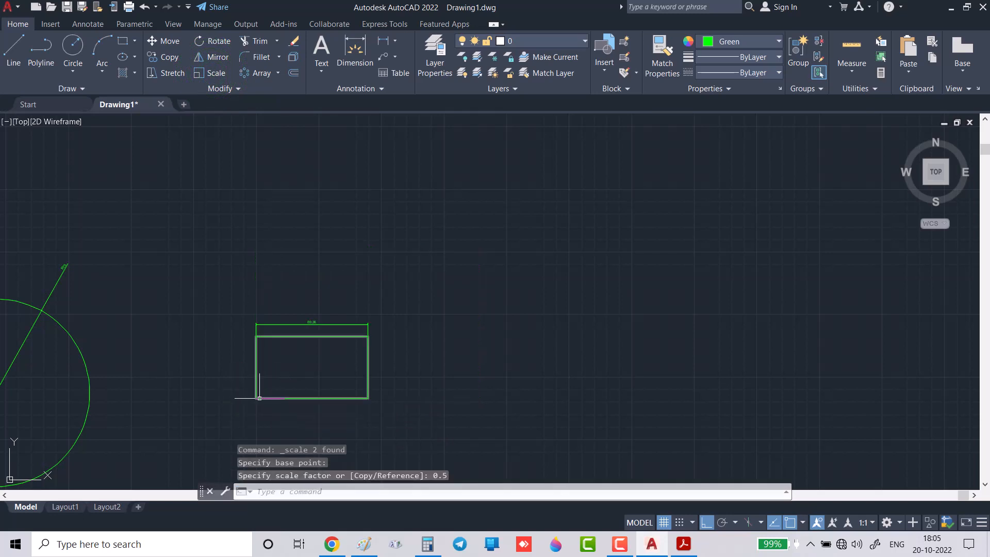
# Step: Check the scaled rectangle's width dimension and undo the scaling of the rectangle and its dimension
pyautogui.scroll(8, 289, 354)
pyautogui.moveTo(410, 200); pyautogui.dragTo(402, 250, button='middle')
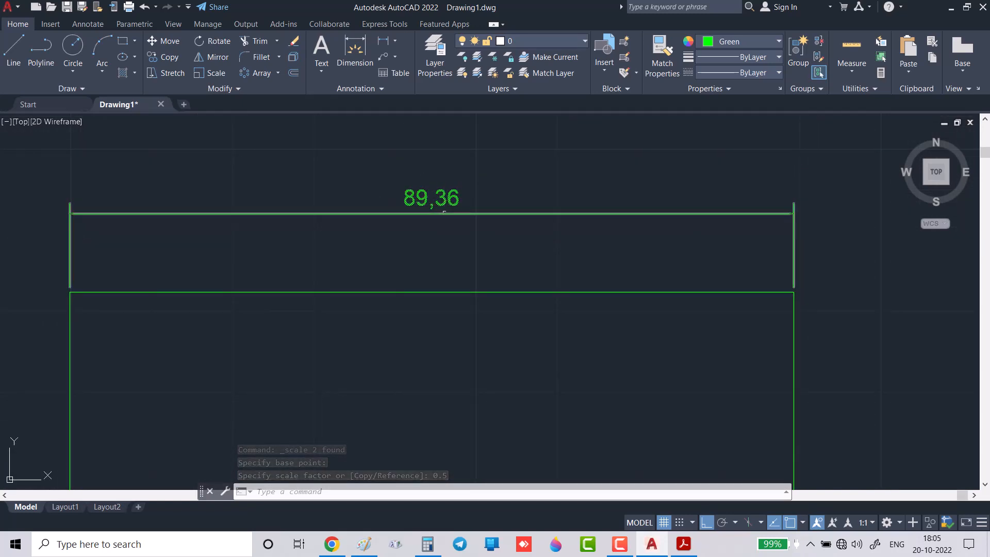
pyautogui.scroll(-2, 446, 212)
pyautogui.scroll(-3, 445, 212)
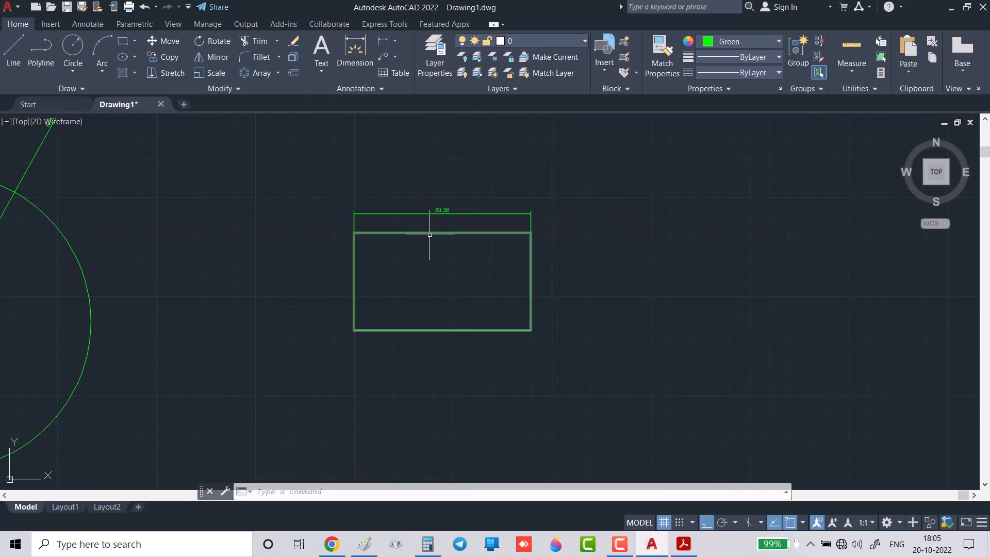
pyautogui.scroll(4, 436, 210)
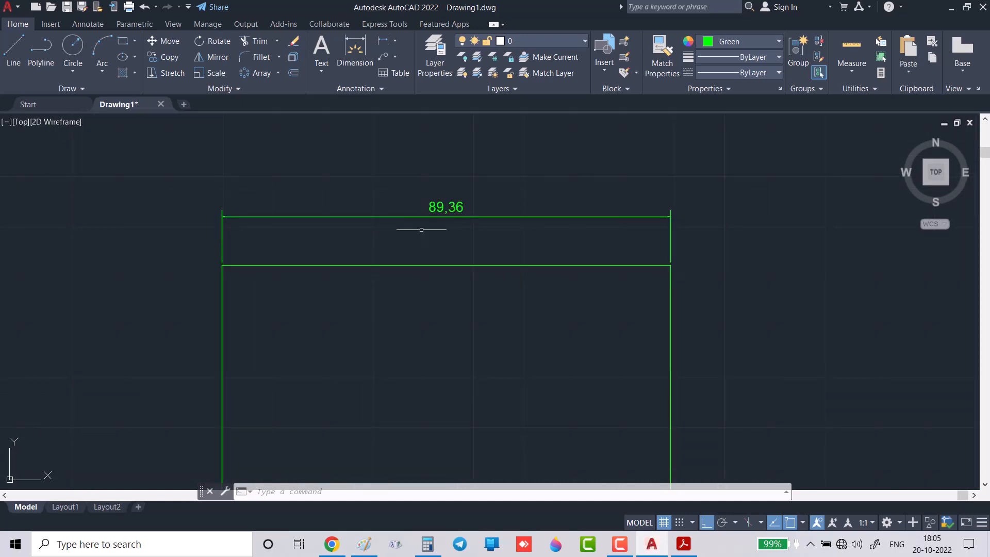
pyautogui.hotkey('ctrl', 'z')
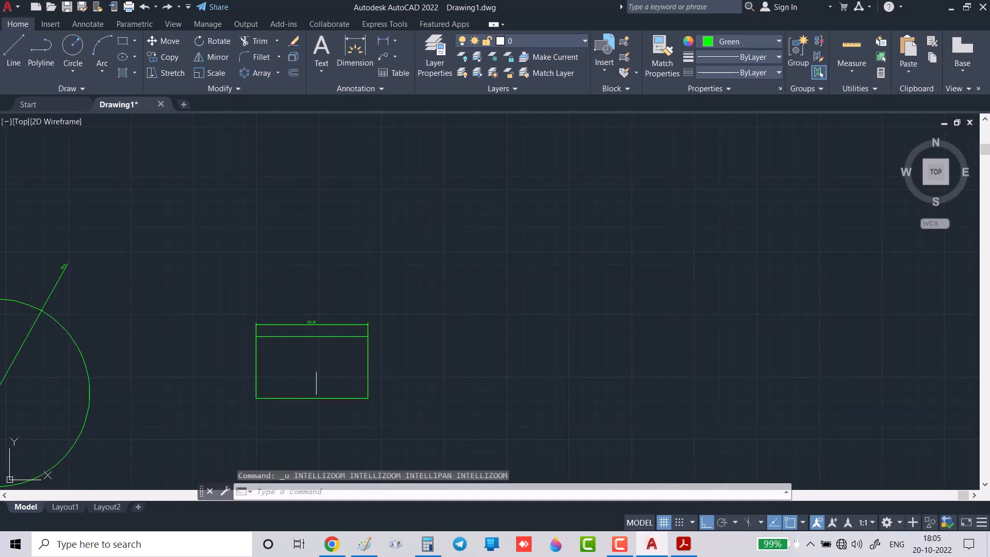
pyautogui.scroll(6, 308, 335)
pyautogui.hotkey('ctrl', 'z')
pyautogui.hotkey('ctrl', 'z')
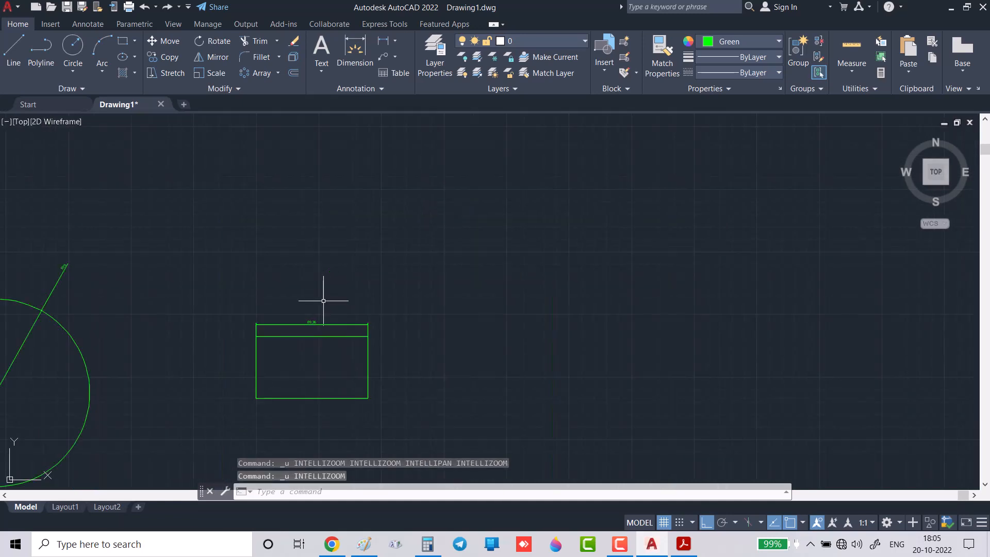
pyautogui.scroll(5, 347, 232)
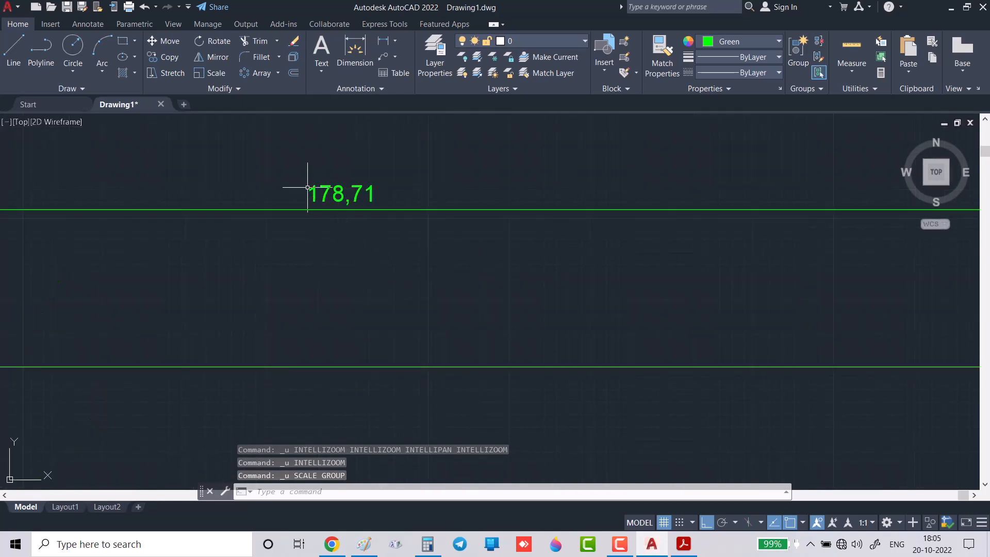
pyautogui.scroll(-3, 341, 251)
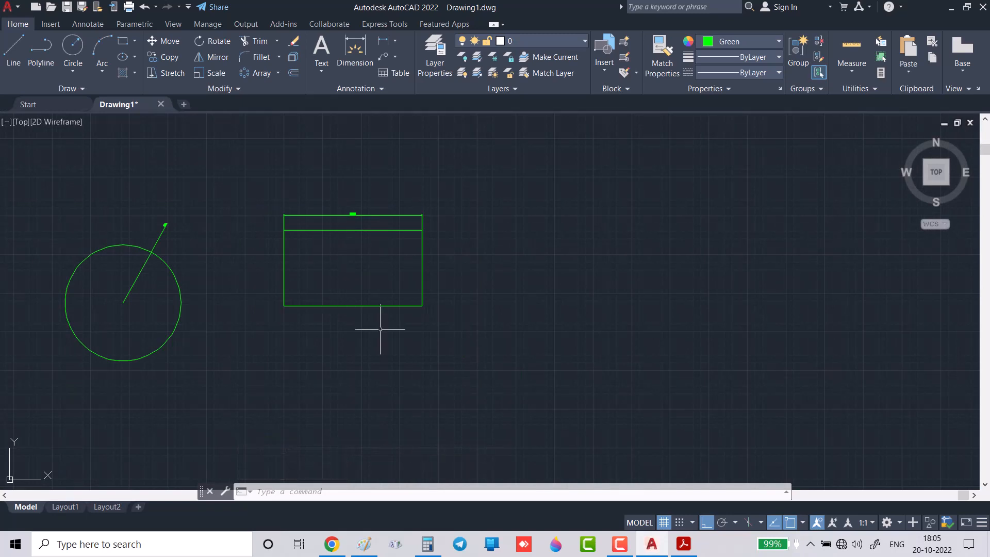
pyautogui.hotkey('ctrl', 'y')
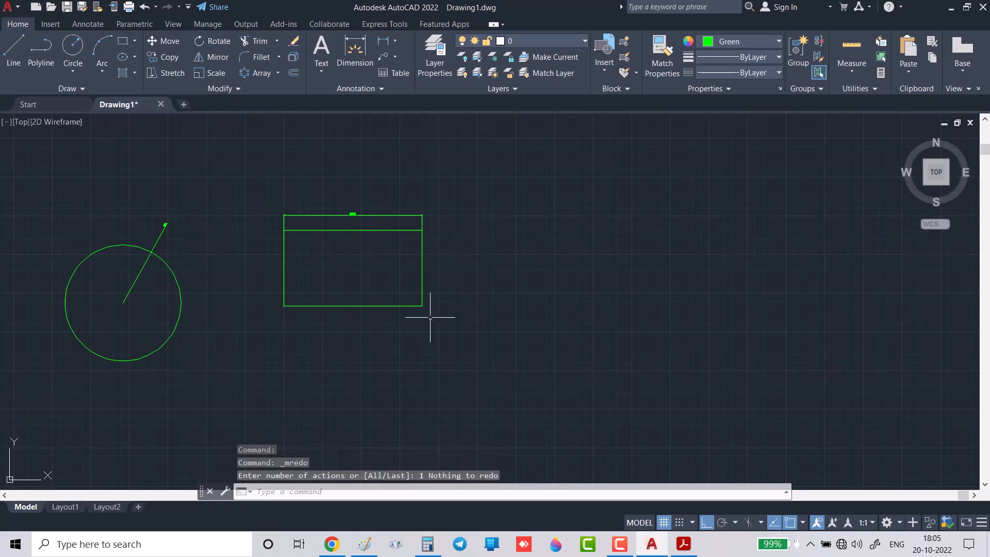
# Step: Scale the rectangle together with its width dimension by a factor of 0.5, using its lower-left corner as base point
pyautogui.click(430, 318)
pyautogui.click(236, 178)
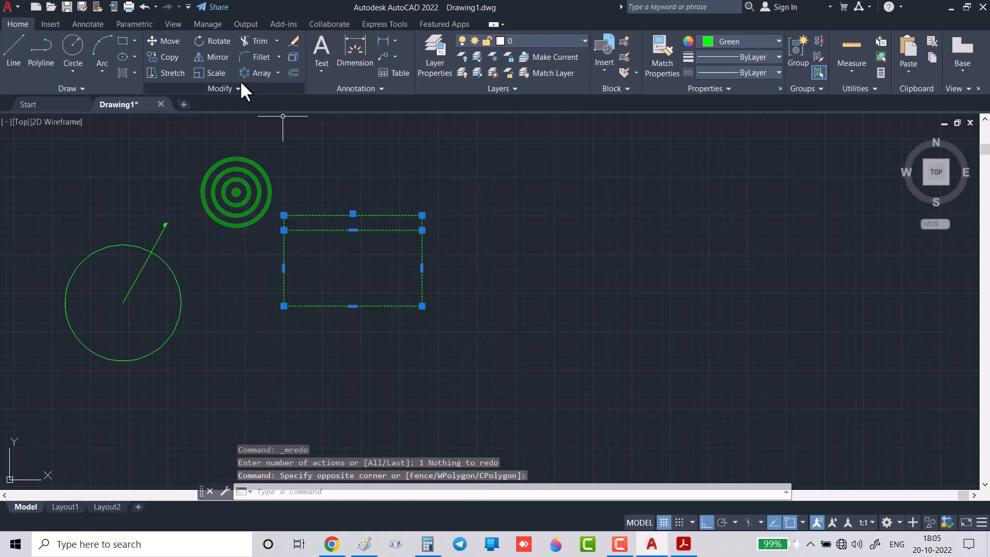
pyautogui.click(218, 72)
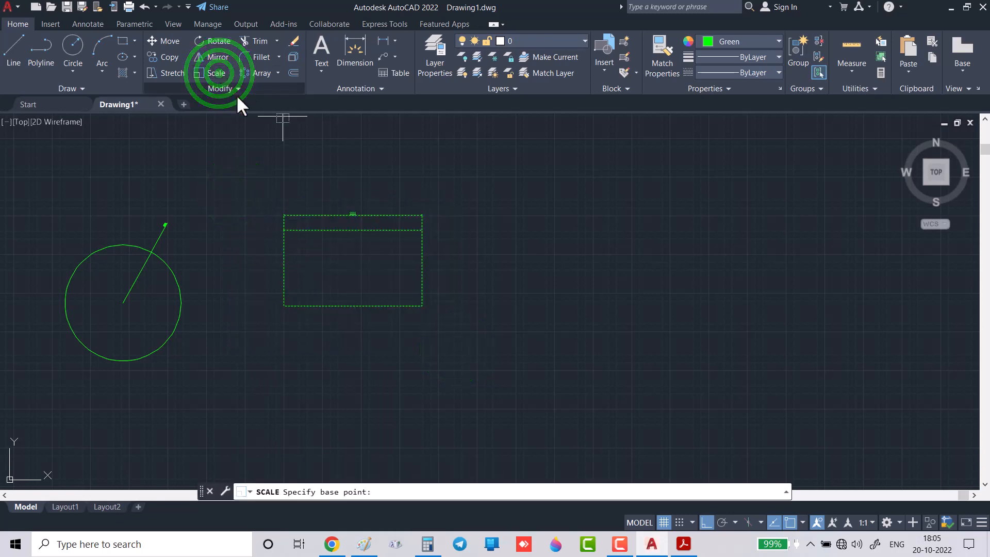
pyautogui.scroll(5, 282, 300)
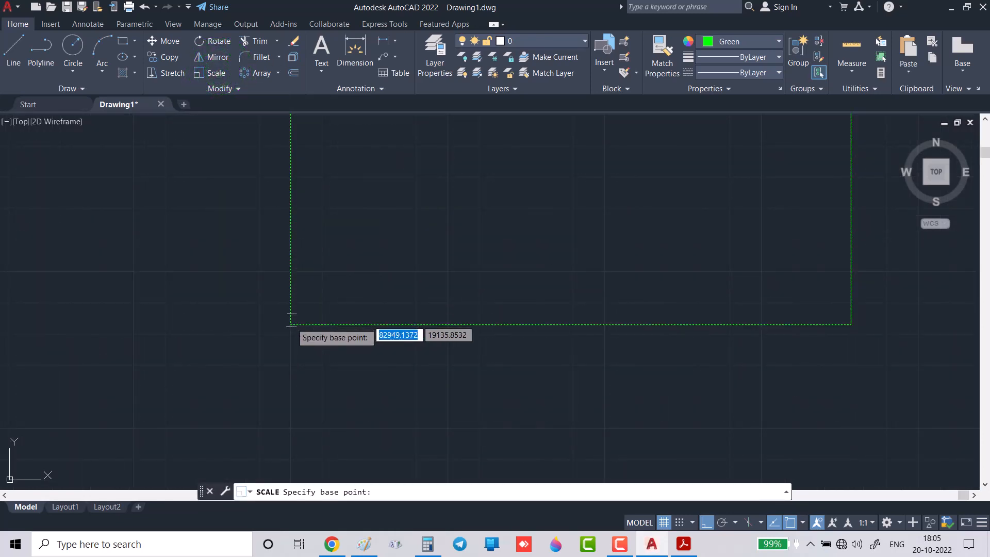
pyautogui.click(290, 324)
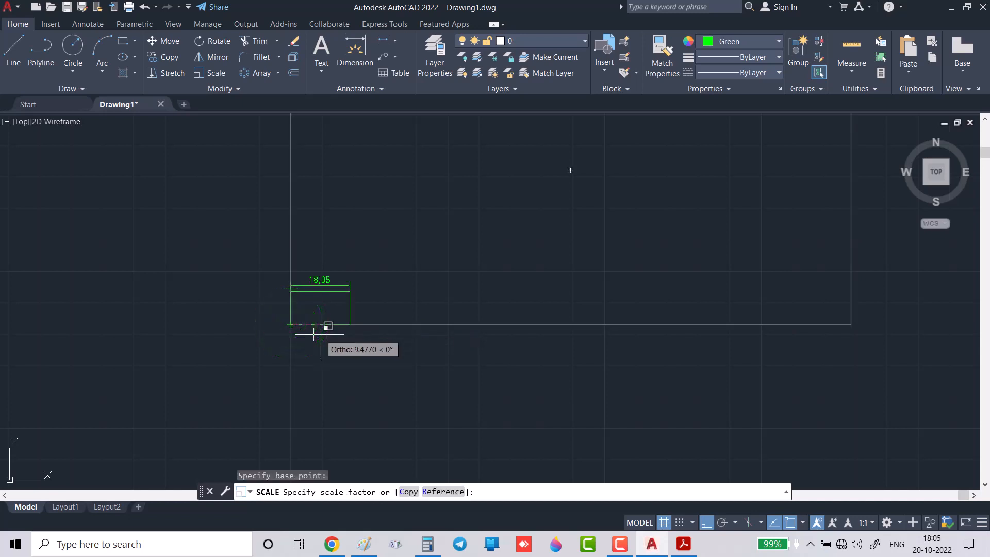
pyautogui.write('0.')
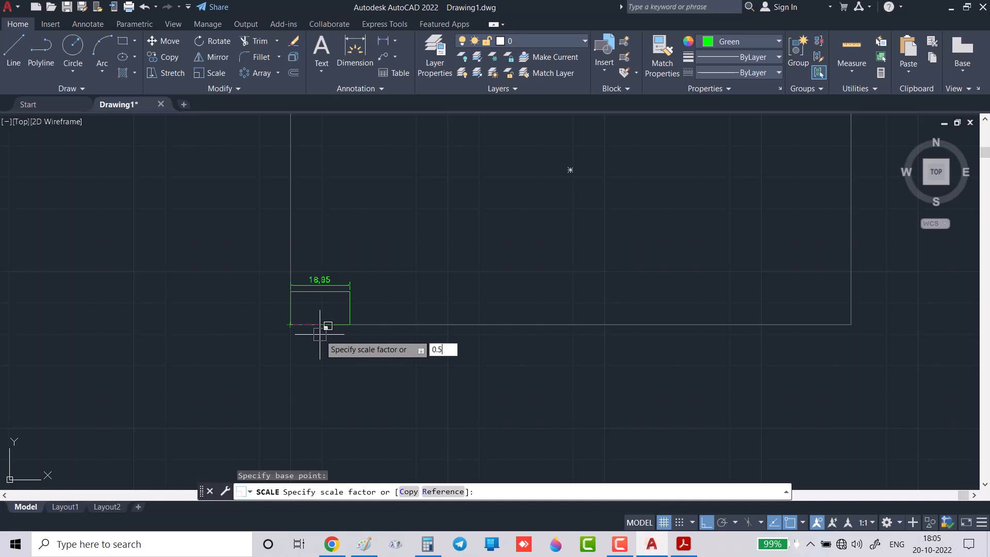
pyautogui.write('5')
pyautogui.press('Return')
# Step: Examine the scaled rectangle's width dimension and compare it with the circle's radius dimension
pyautogui.moveTo(424, 157); pyautogui.dragTo(408, 213, button='middle')
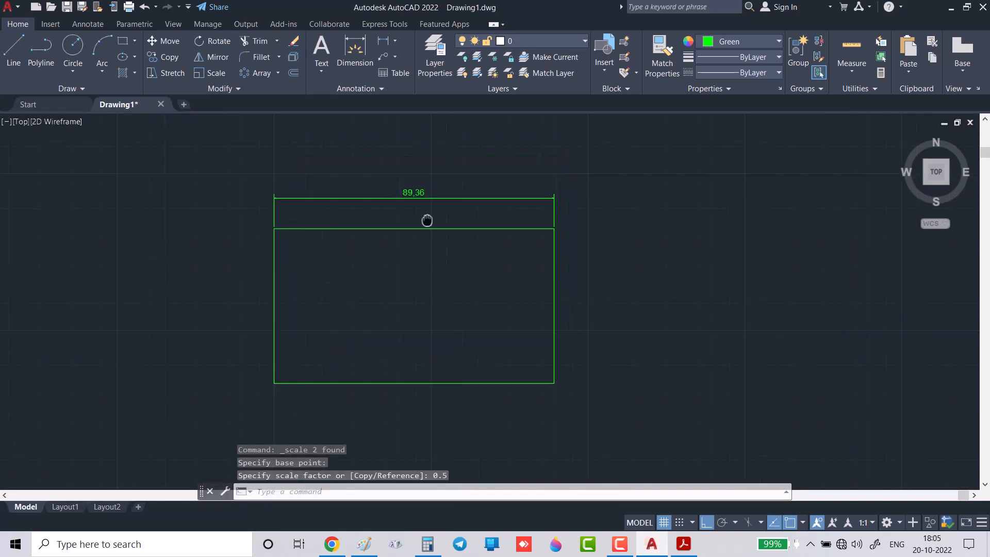
pyautogui.scroll(4, 408, 195)
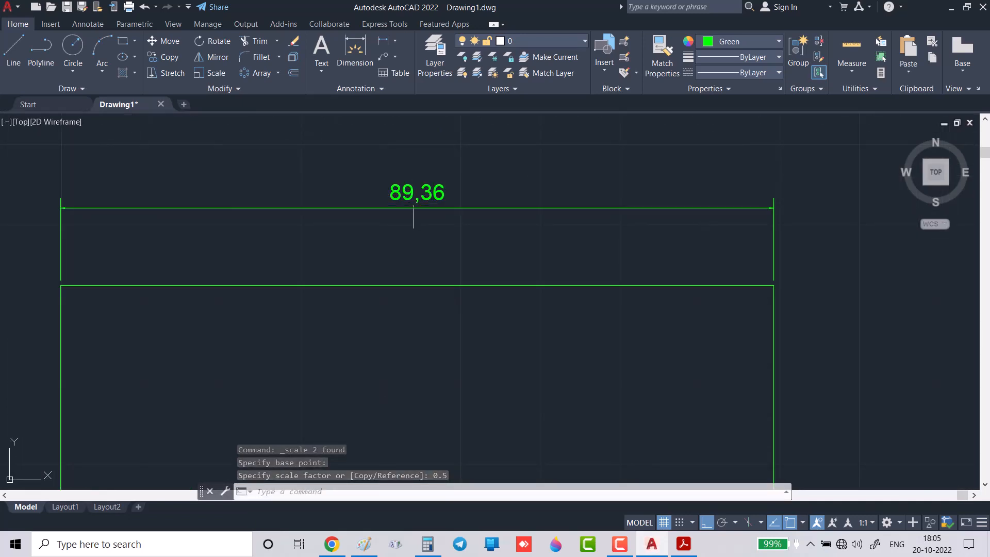
pyautogui.scroll(-4, 413, 201)
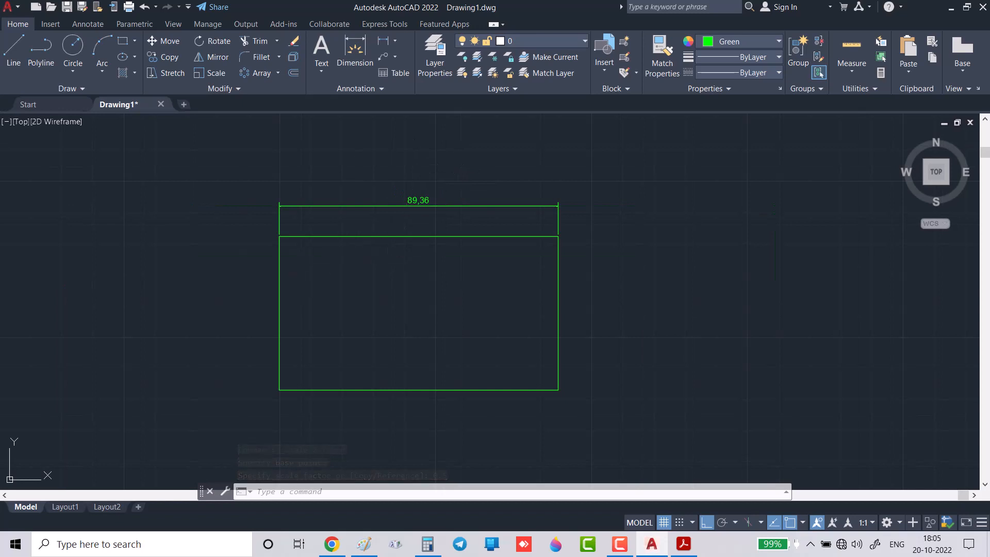
pyautogui.scroll(-4, 368, 260)
pyautogui.scroll(-4, 312, 281)
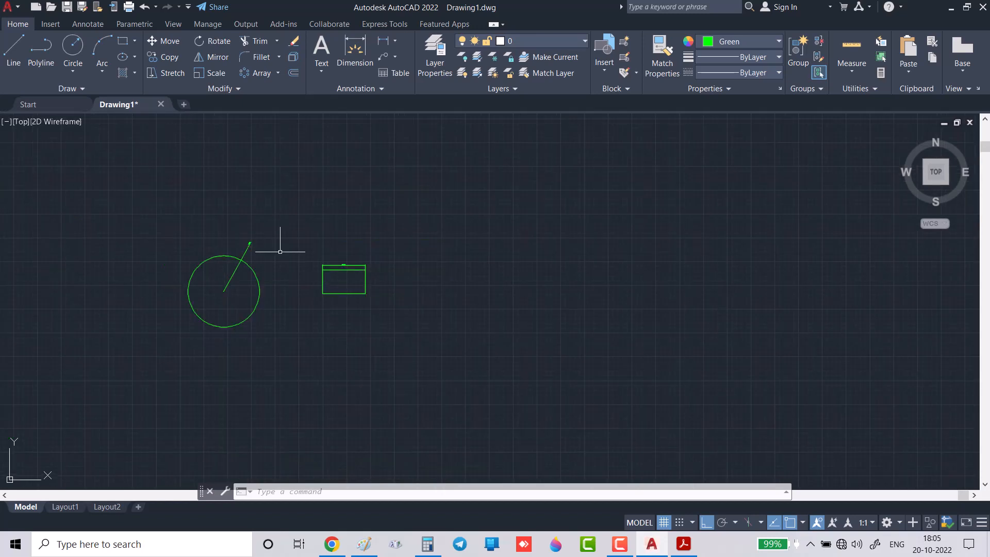
pyautogui.scroll(4, 356, 289)
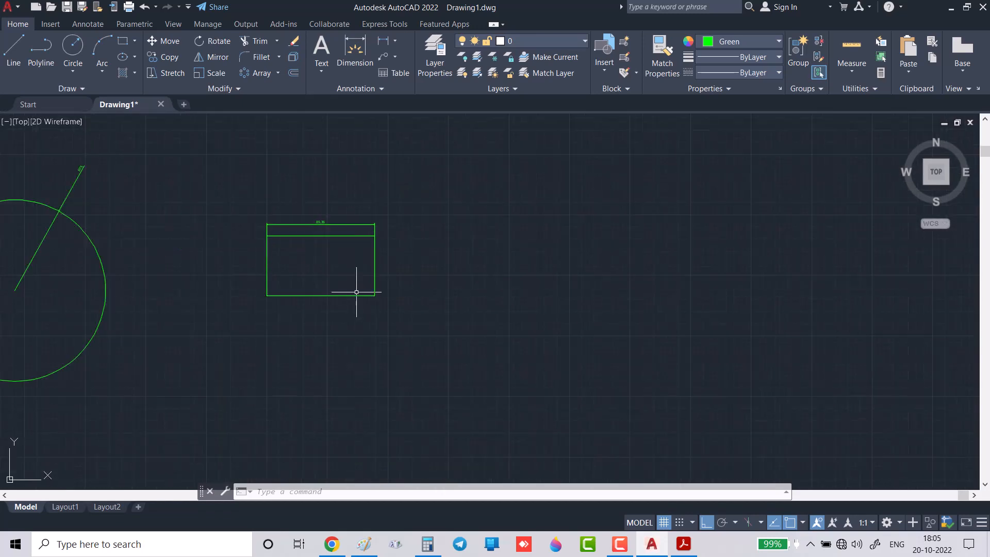
pyautogui.scroll(4, 317, 214)
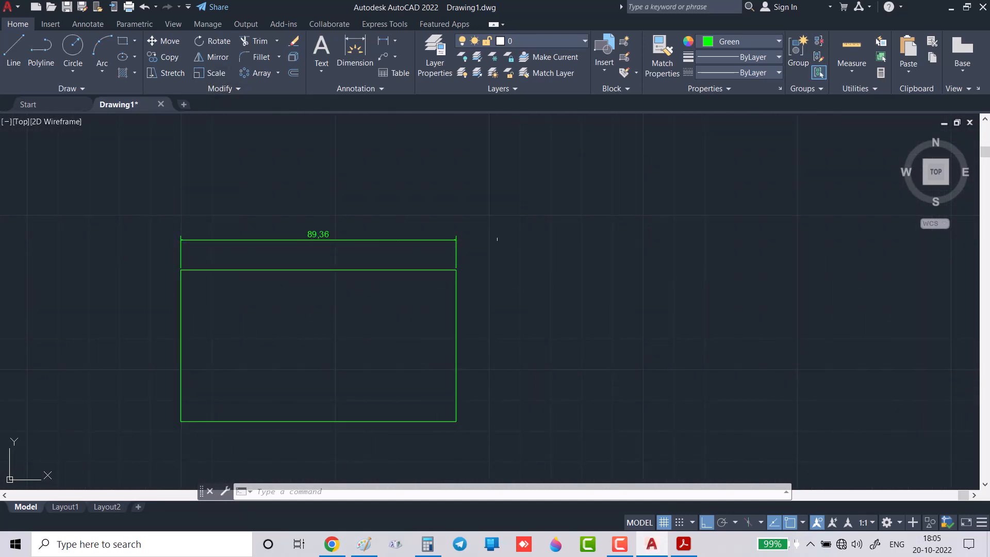
pyautogui.scroll(-4, 489, 243)
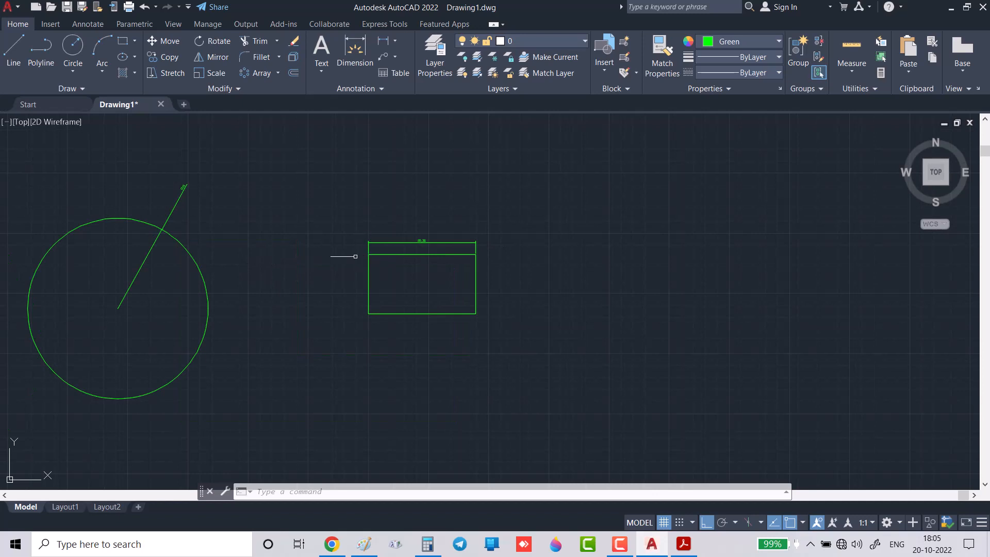
pyautogui.scroll(-4, 360, 271)
pyautogui.scroll(6, 267, 246)
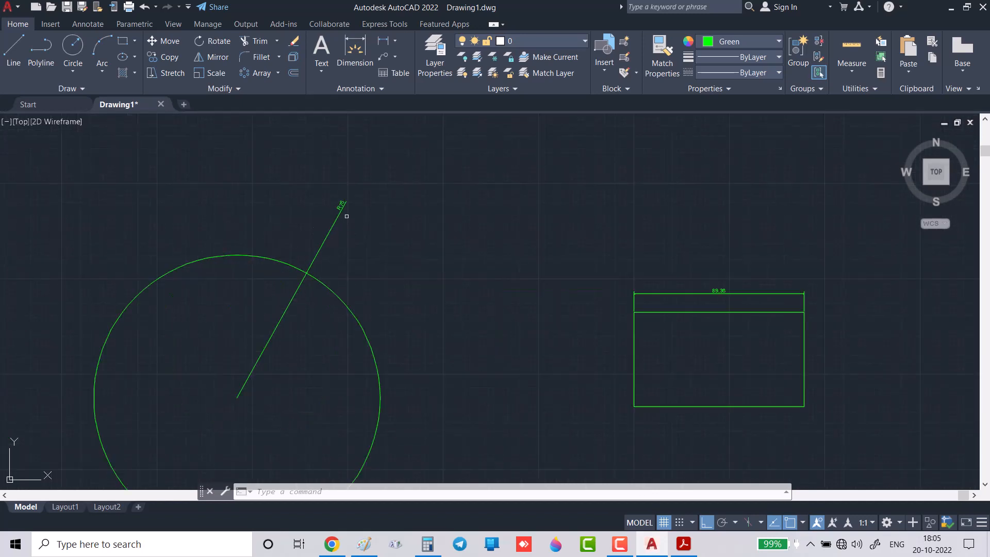
pyautogui.scroll(5, 343, 212)
pyautogui.scroll(-5, 328, 204)
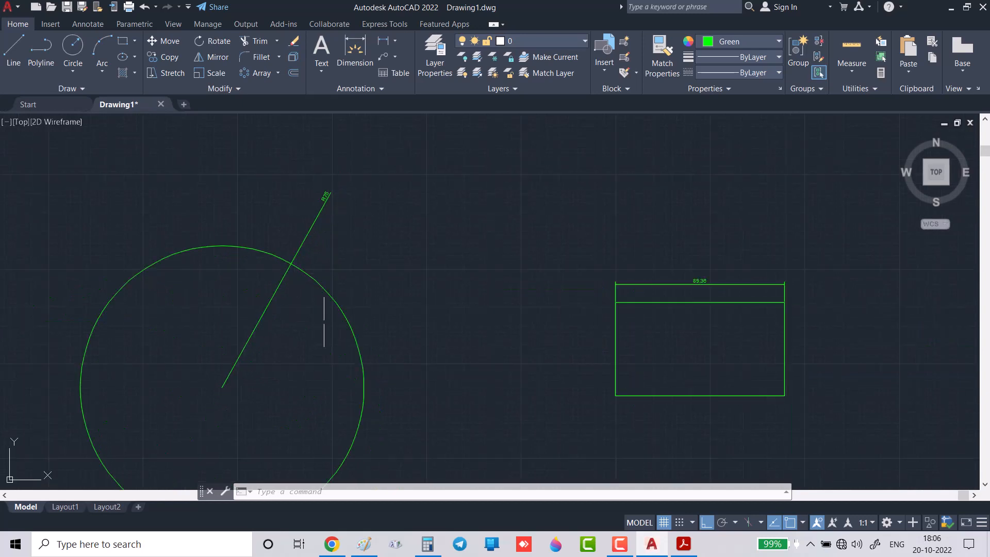
# Step: Scale the circle and its radius dimension about the circle's center point by a factor of 2
pyautogui.moveTo(324, 321); pyautogui.dragTo(497, 243, button='middle')
pyautogui.scroll(-3, 490, 260)
pyautogui.click(539, 365)
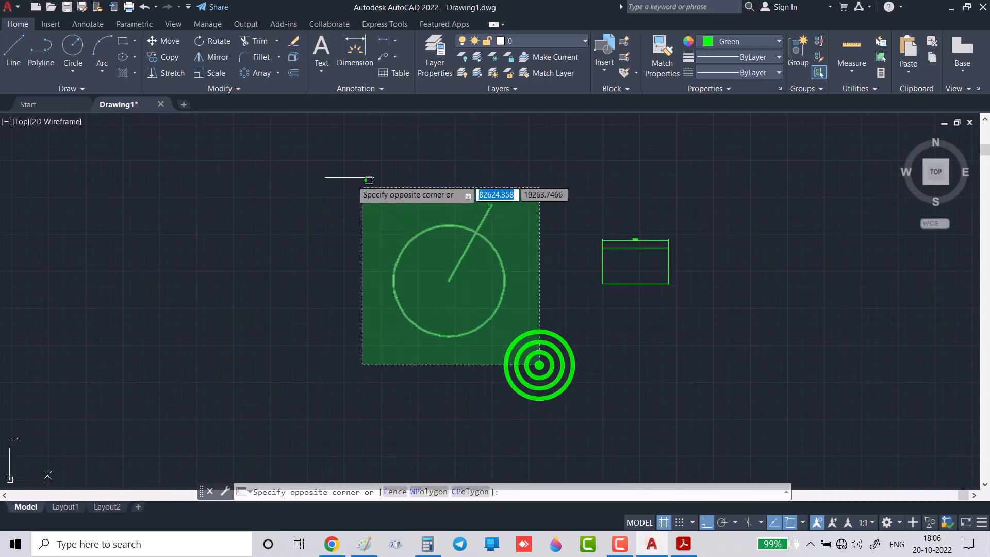
pyautogui.click(327, 178)
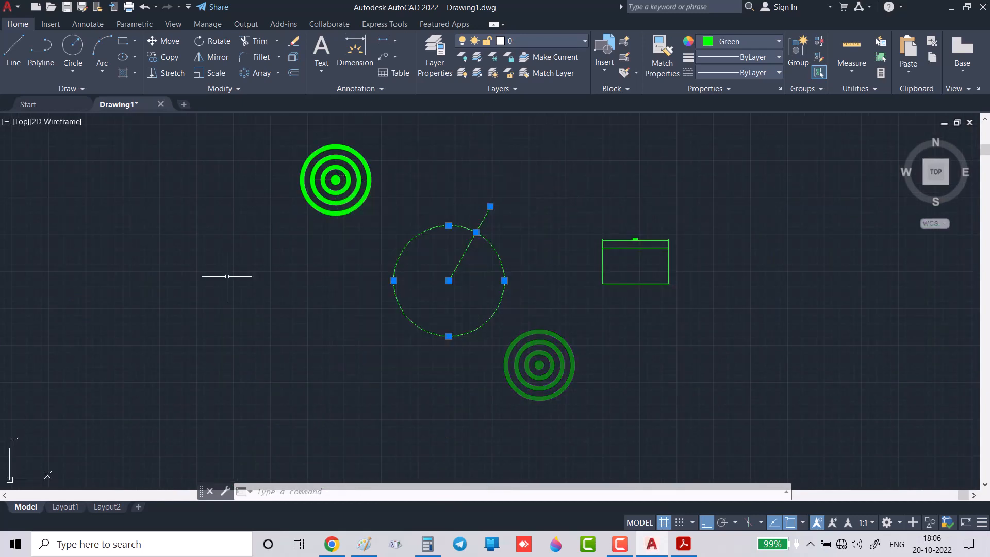
pyautogui.click(205, 72)
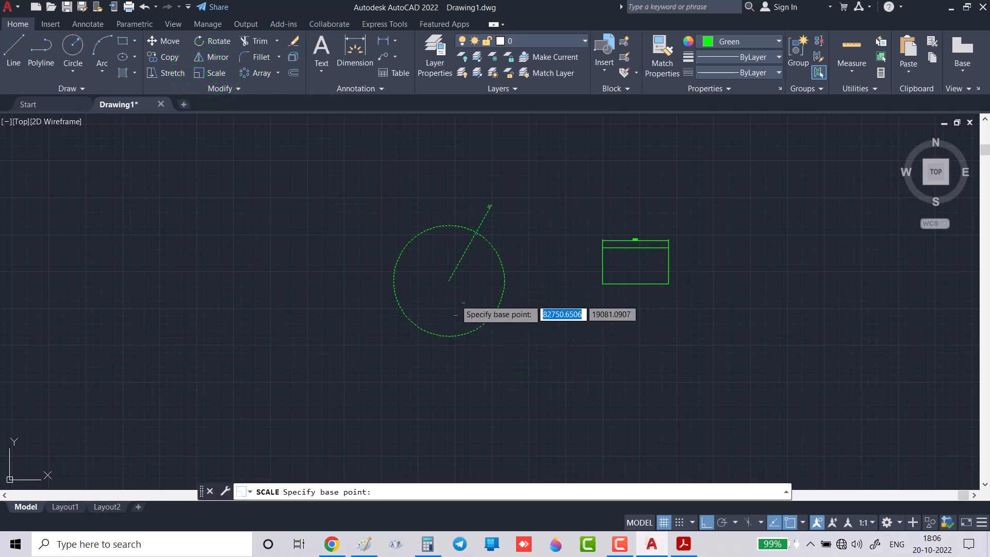
pyautogui.click(449, 281)
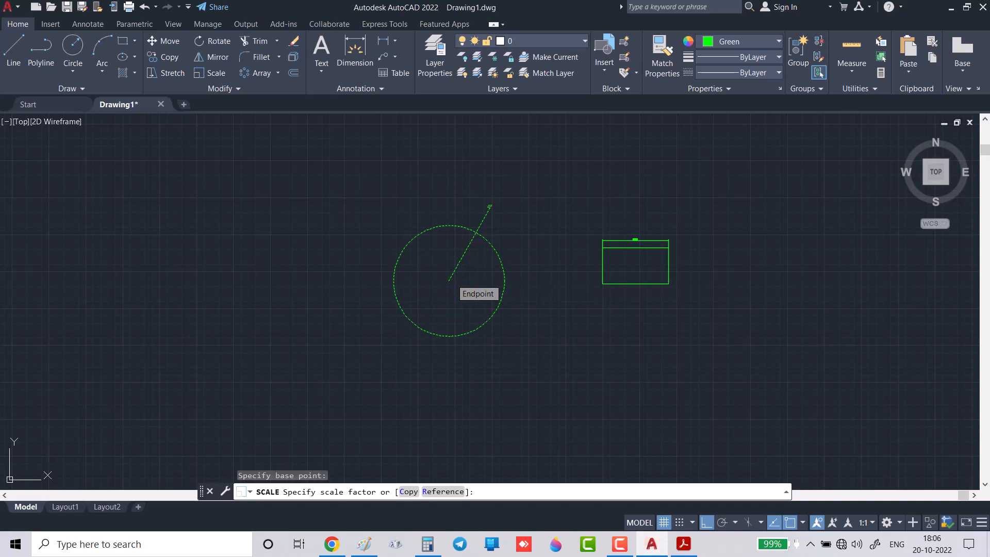
pyautogui.write('2')
pyautogui.press('Return')
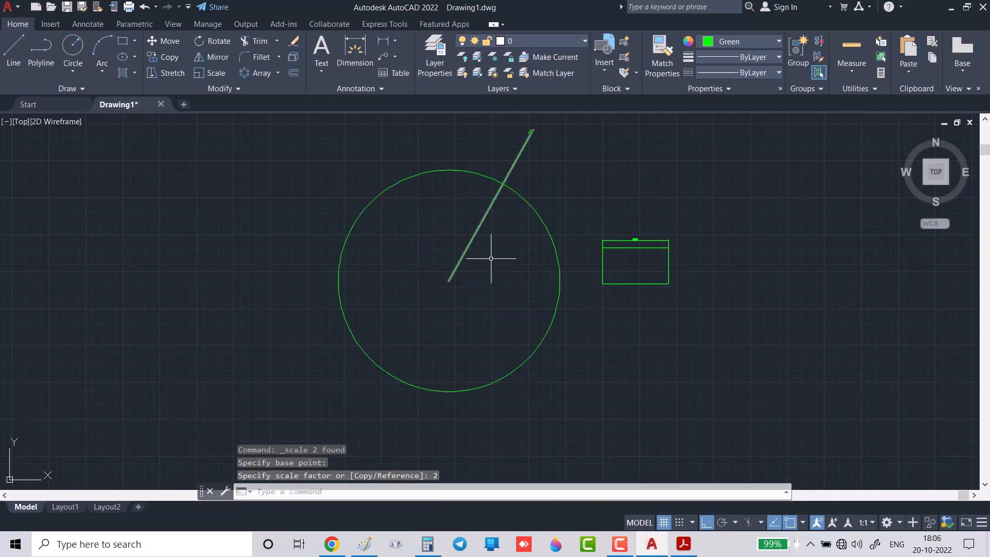
pyautogui.moveTo(475, 265); pyautogui.dragTo(297, 383, button='middle')
pyautogui.scroll(6, 332, 260)
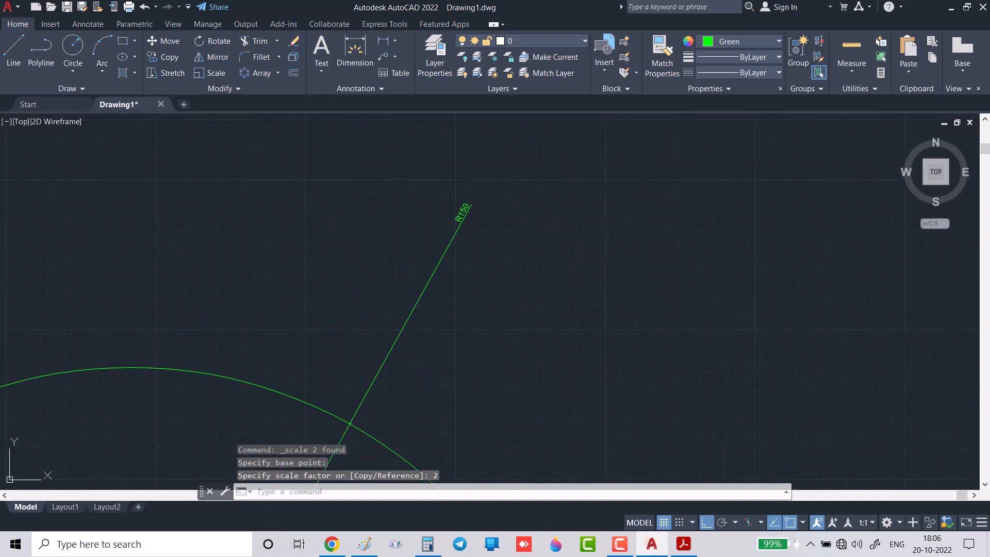
# Step: Examine the enlarged circle with its radius dimension and compare its size with the neighbouring rectangle
pyautogui.scroll(2, 462, 216)
pyautogui.scroll(-10, 430, 282)
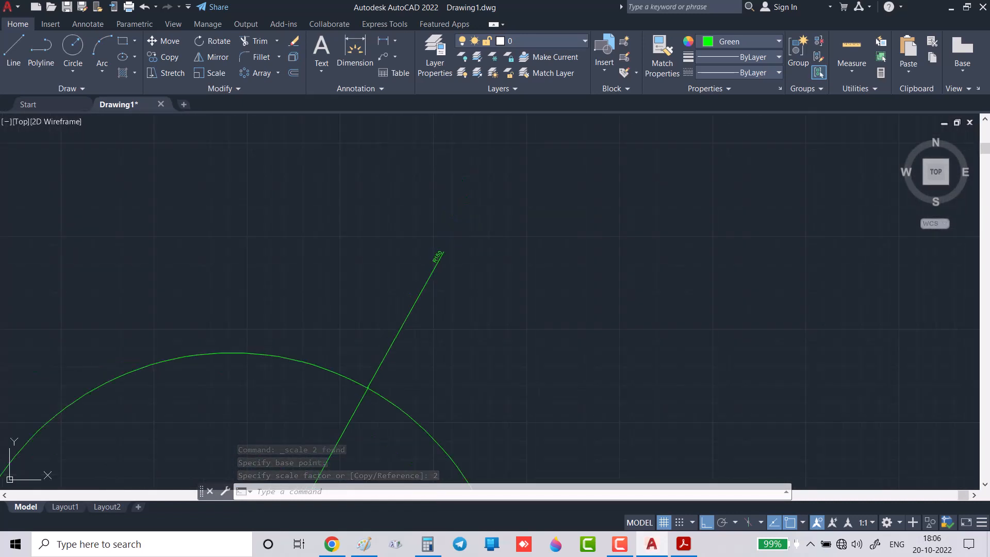
pyautogui.moveTo(330, 426); pyautogui.dragTo(353, 346, button='middle')
pyautogui.scroll(-4, 354, 360)
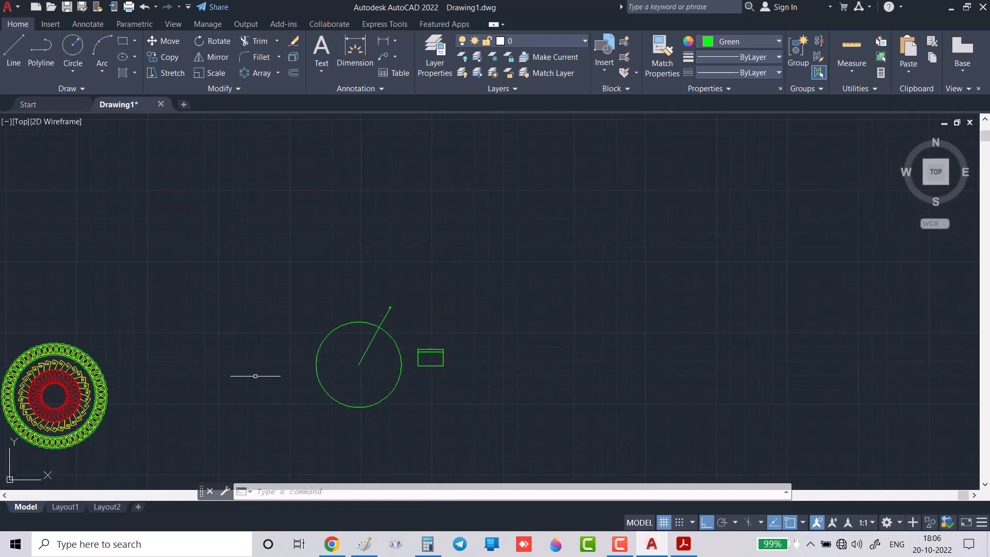
pyautogui.scroll(6, 397, 354)
pyautogui.scroll(-6, 307, 379)
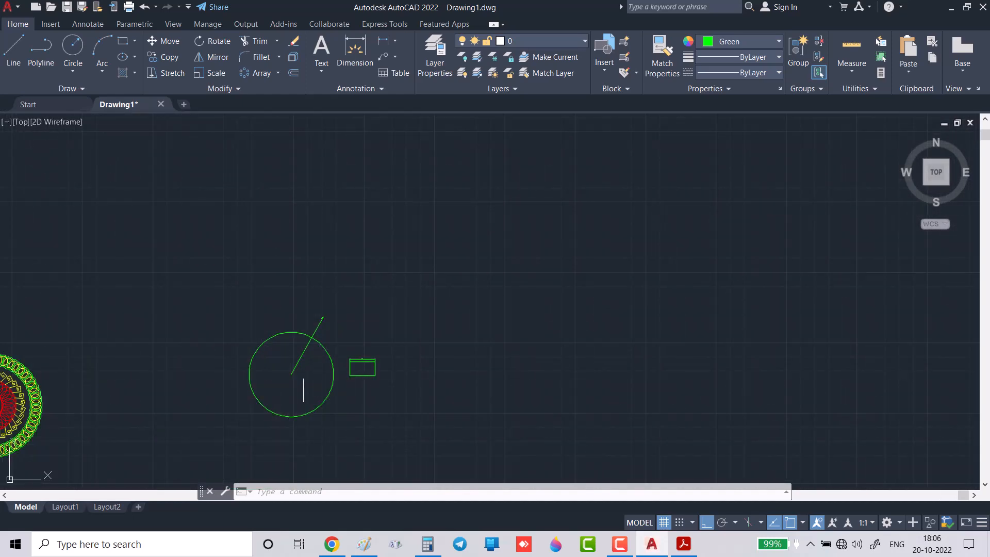
# Step: Scale the whole circular ornament pattern by a factor of 0.5, using a base point just outside its lower-left edge
pyautogui.moveTo(283, 379); pyautogui.dragTo(478, 351, button='middle')
pyautogui.scroll(3, 104, 398)
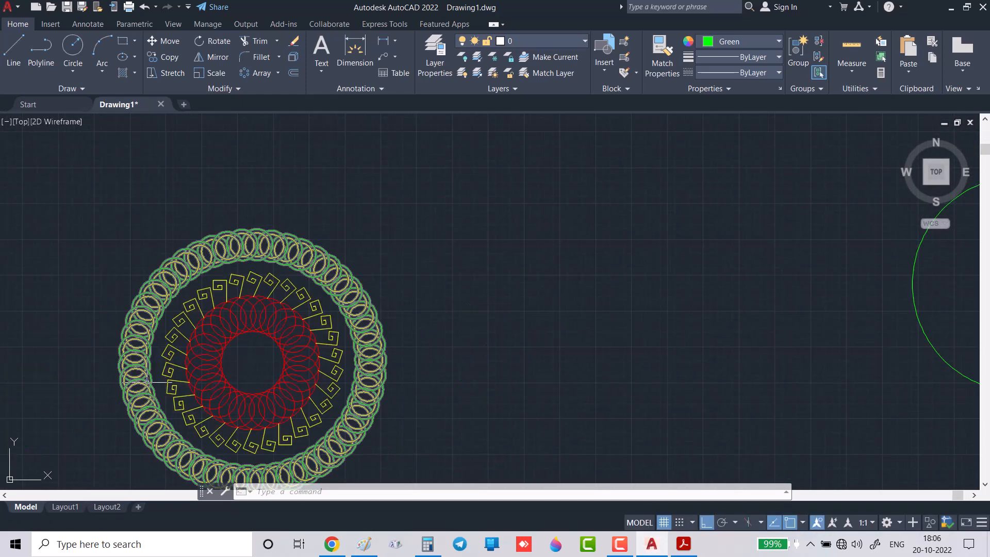
pyautogui.moveTo(218, 305); pyautogui.dragTo(362, 307, button='middle')
pyautogui.scroll(-4, 348, 293)
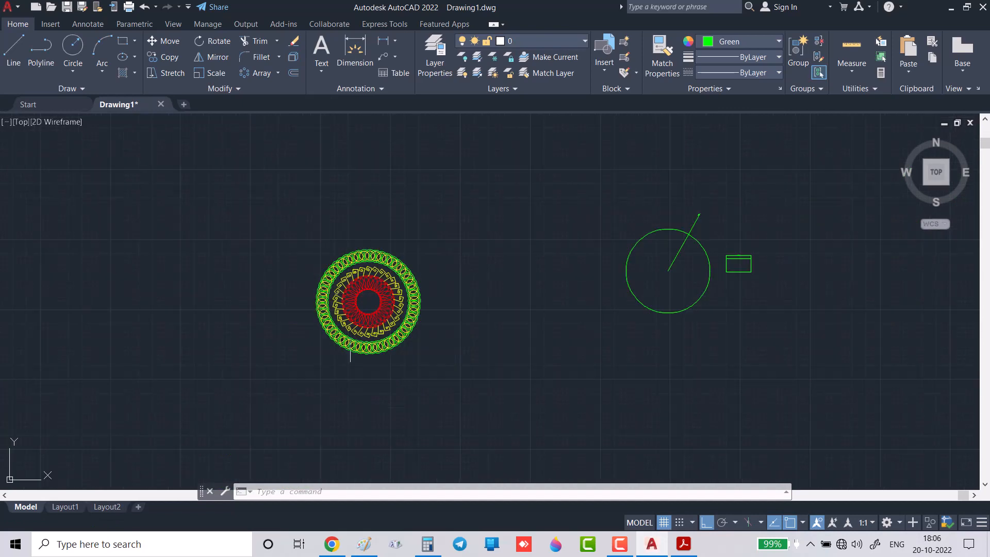
pyautogui.click(458, 358)
pyautogui.click(300, 228)
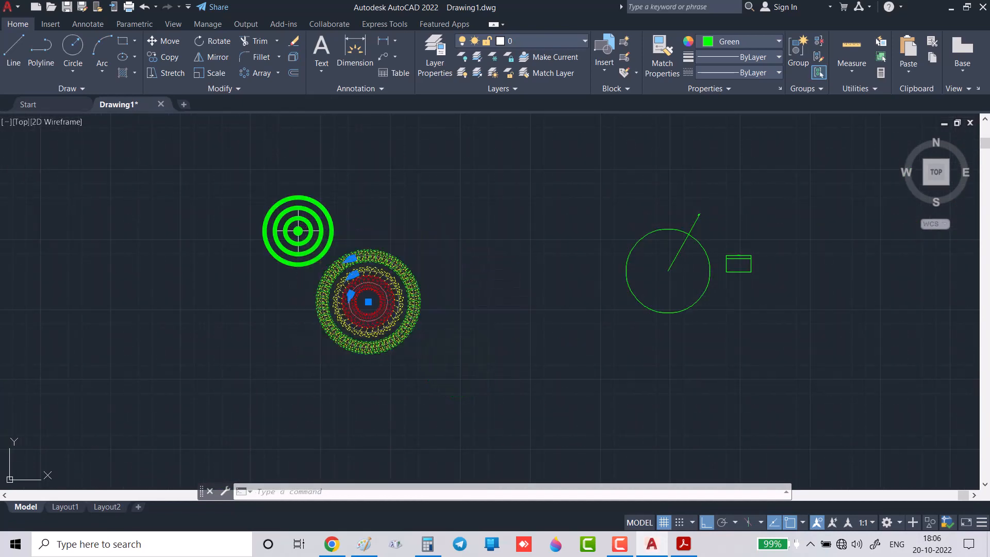
pyautogui.write('SC')
pyautogui.press('Return')
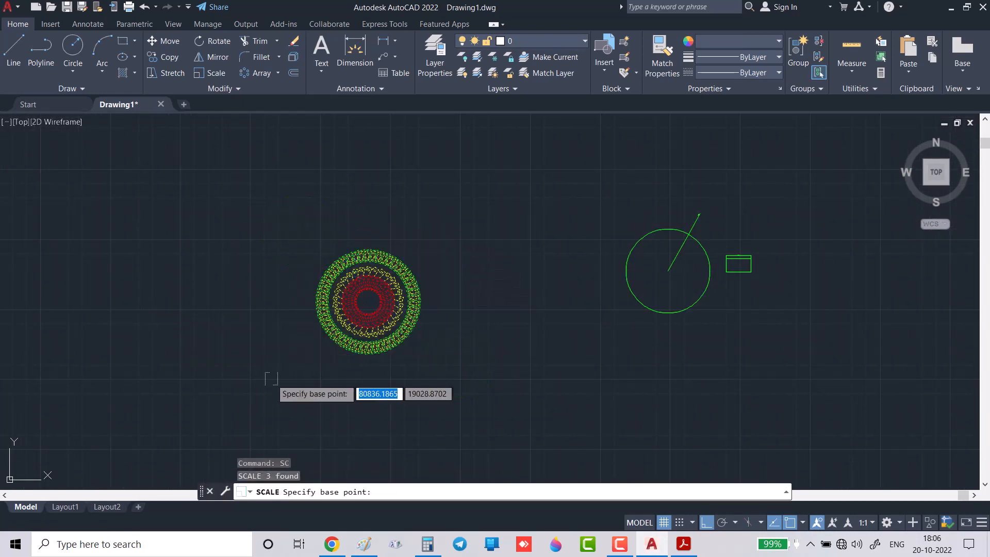
pyautogui.click(315, 354)
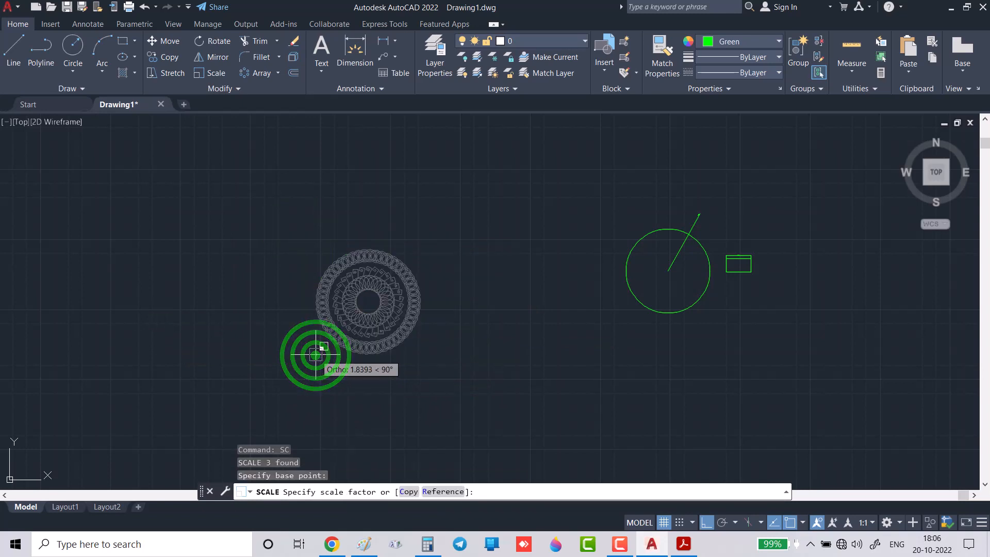
pyautogui.write('0')
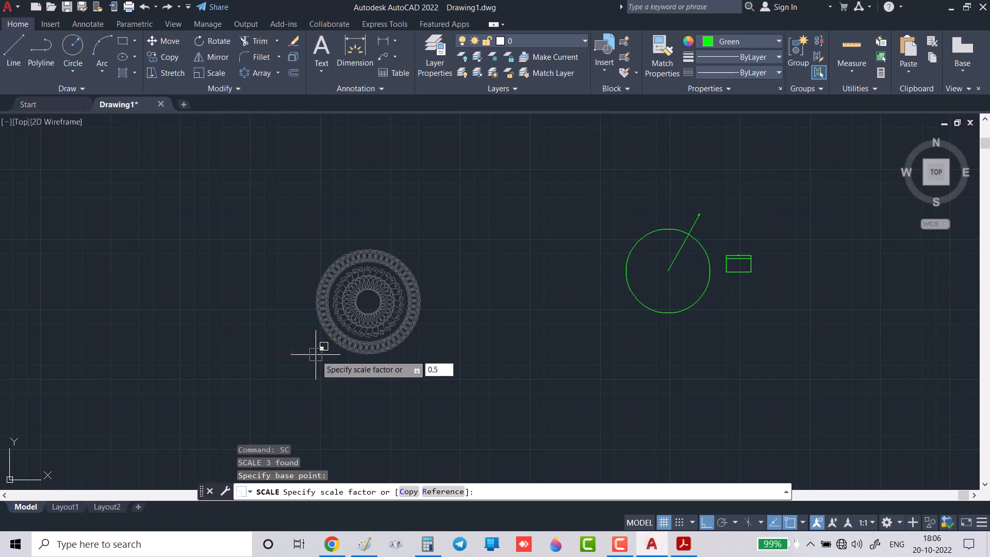
pyautogui.write('.5')
pyautogui.press('Return')
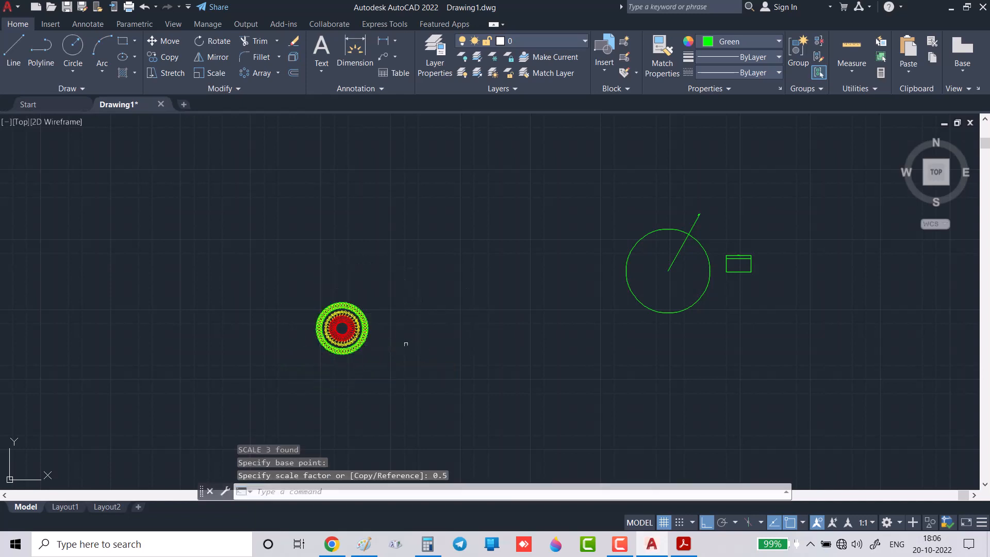
# Step: Turn ortho off and move the large circle by its center point onto the circular ornament pattern
pyautogui.scroll(6, 359, 326)
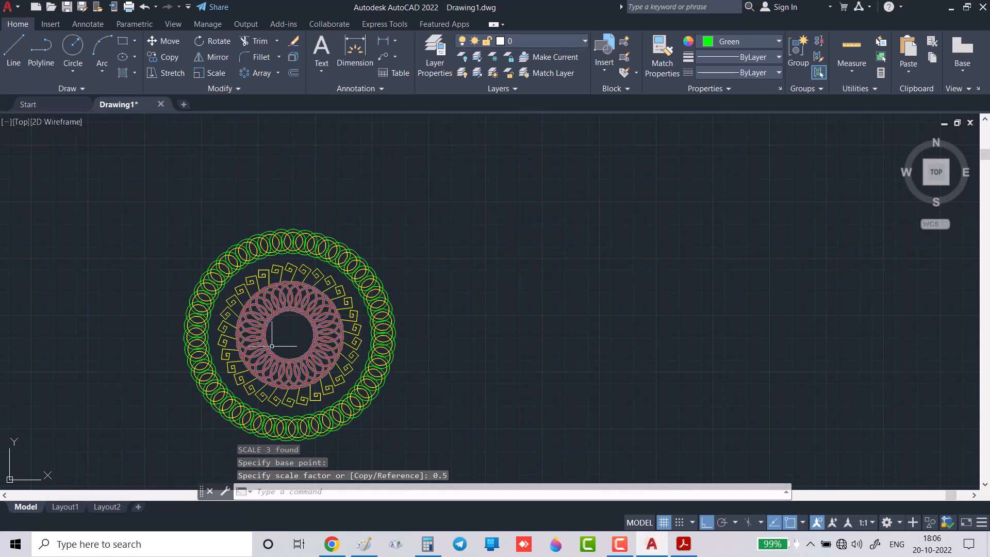
pyautogui.moveTo(290, 345); pyautogui.dragTo(442, 299, button='middle')
pyautogui.scroll(-6, 415, 300)
pyautogui.moveTo(557, 316); pyautogui.dragTo(712, 327, button='middle')
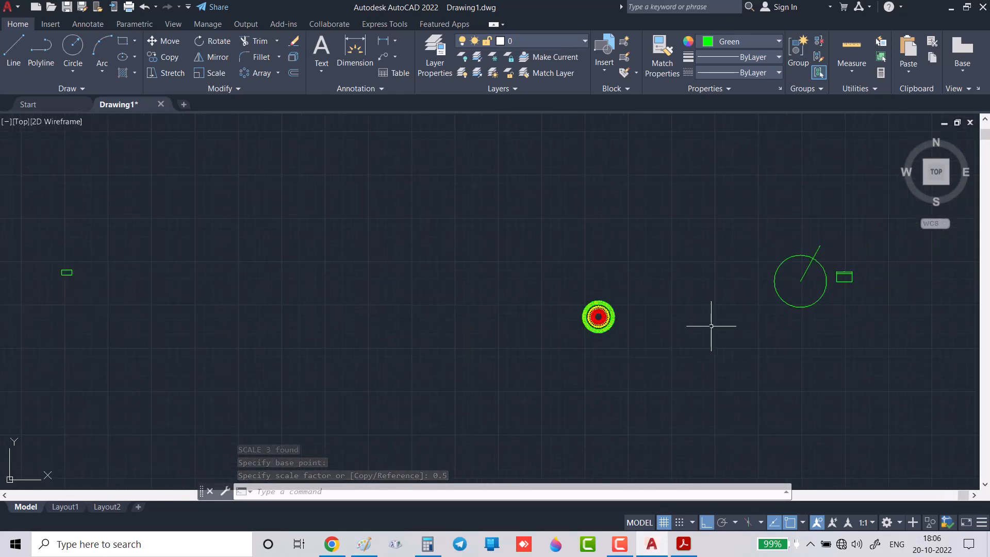
pyautogui.click(777, 292)
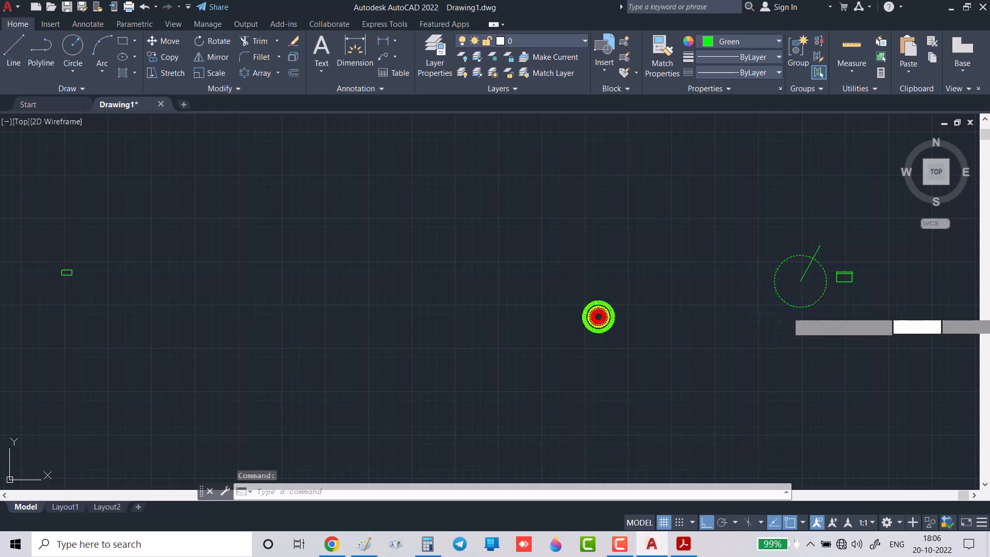
pyautogui.write('m')
pyautogui.press('Return')
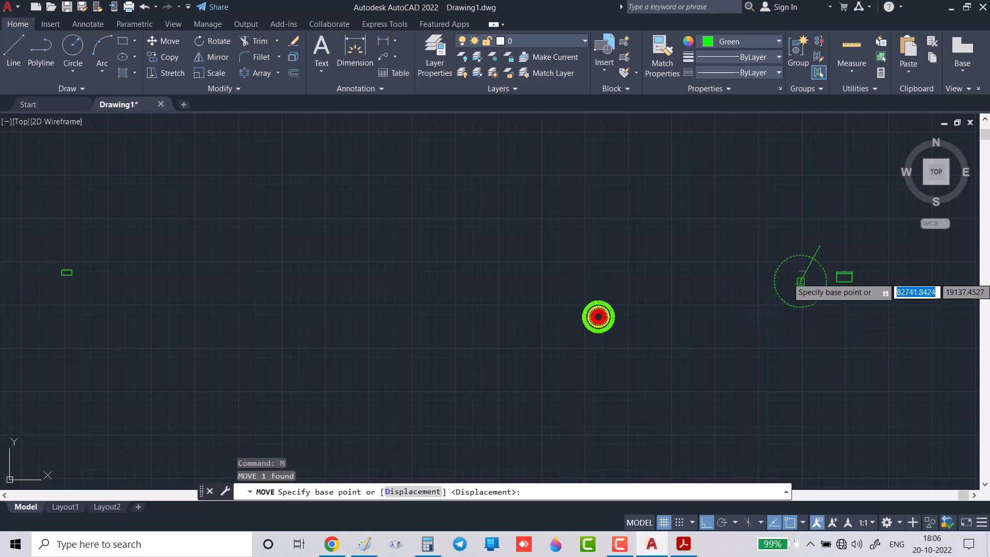
pyautogui.click(800, 281)
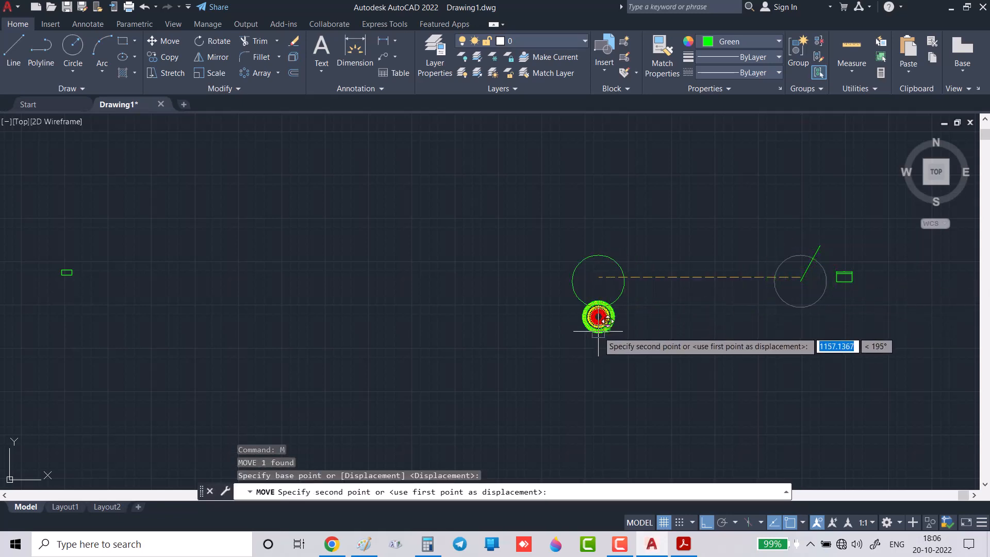
pyautogui.press('F8')
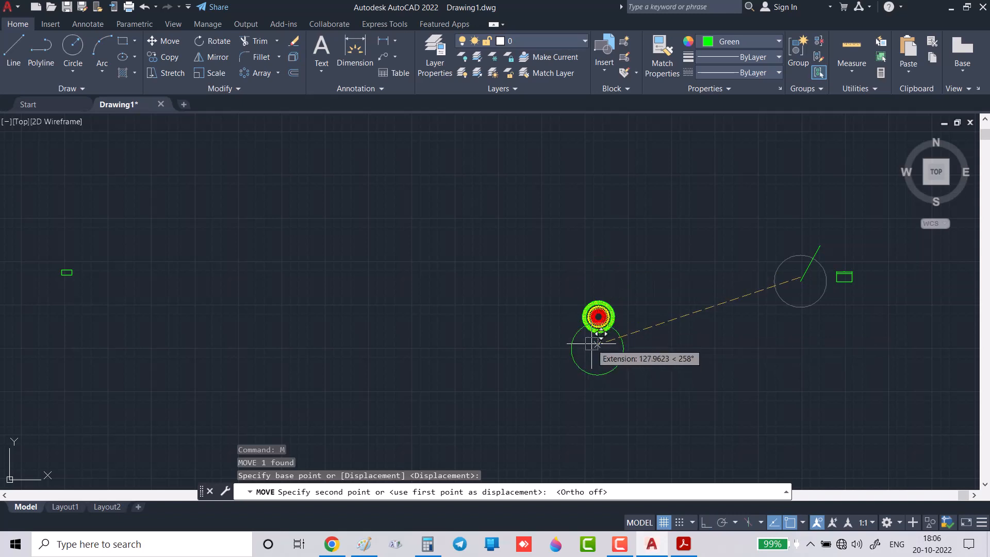
pyautogui.click(598, 316)
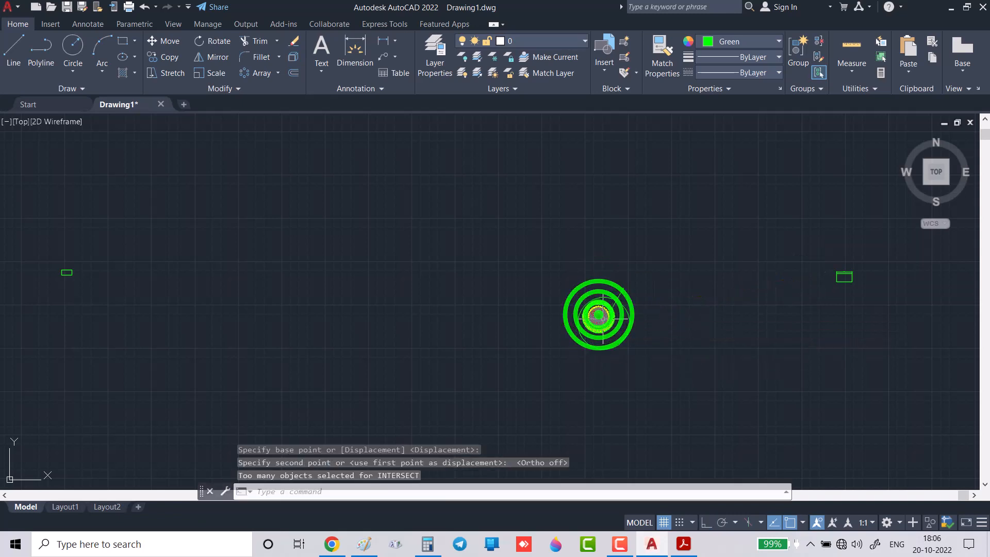
# Step: Move the large circle up and to the left so that it surrounds the ornament pattern roughly concentrically
pyautogui.scroll(4, 606, 317)
pyautogui.click(497, 323)
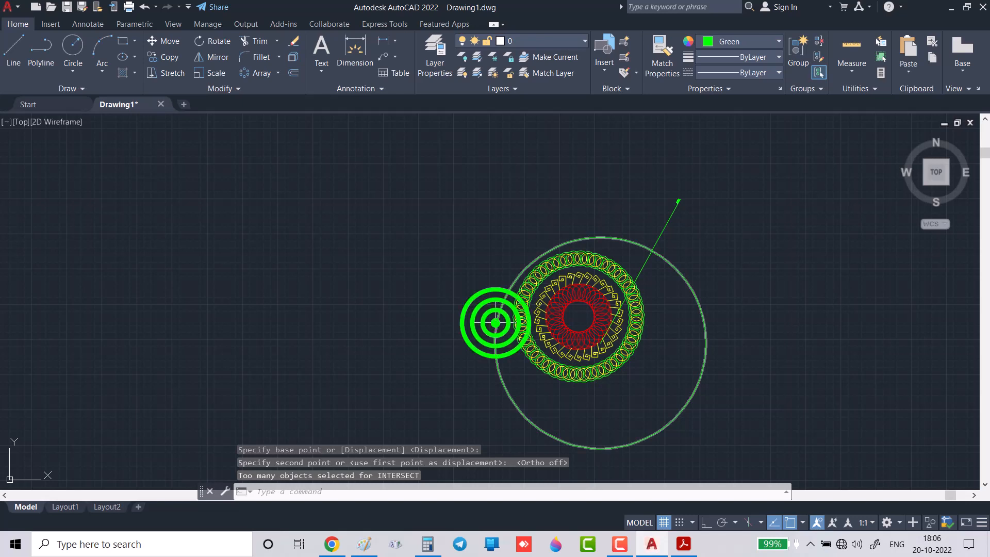
pyautogui.write('m')
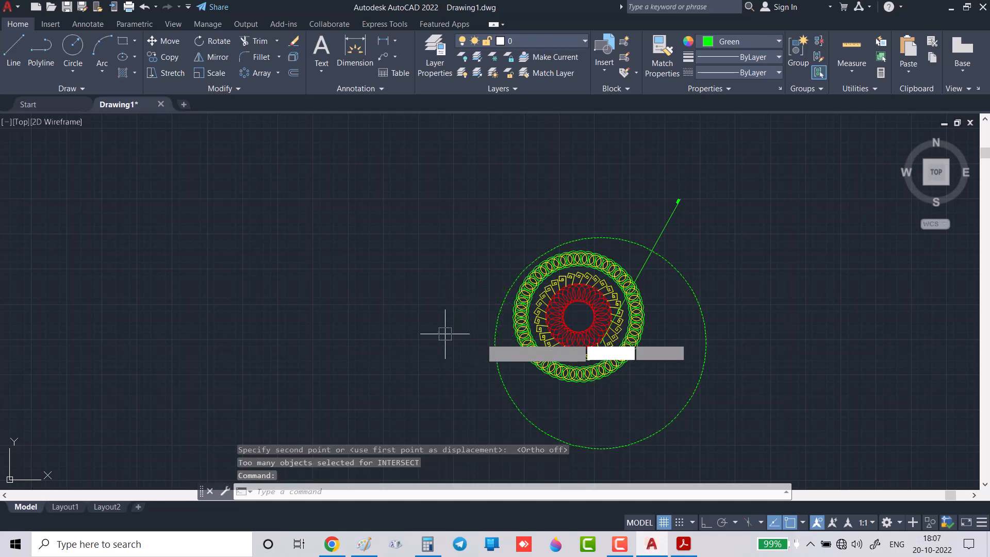
pyautogui.press('Return')
pyautogui.click(488, 282)
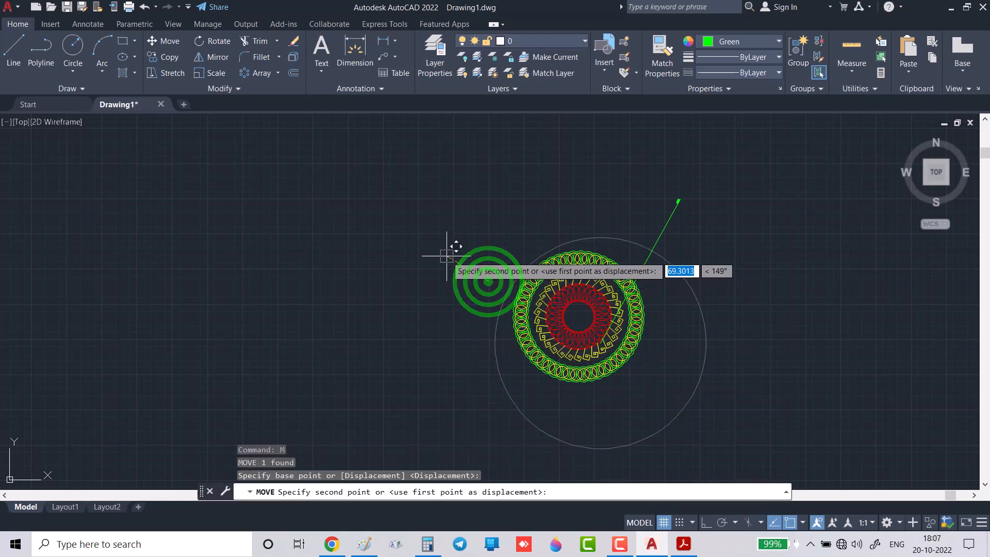
pyautogui.click(471, 255)
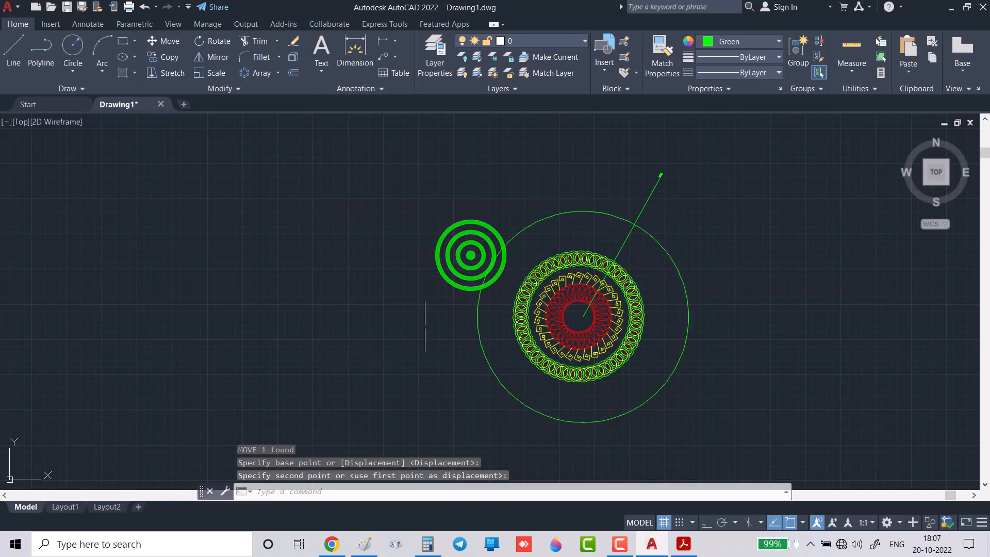
# Step: Scale the ornament pattern inside the circle by a factor of 0.5 about a base point near its center
pyautogui.scroll(3, 564, 329)
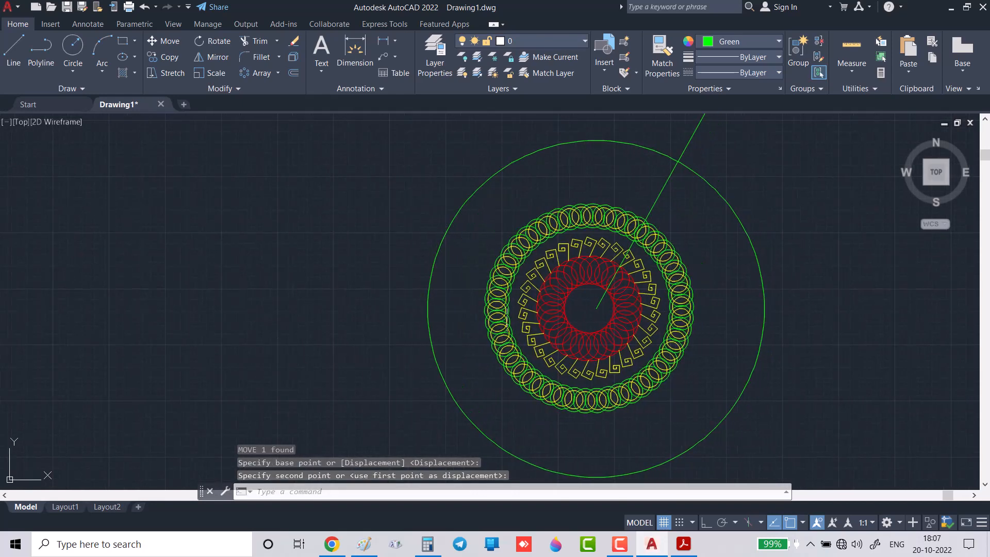
pyautogui.click(681, 415)
pyautogui.click(599, 345)
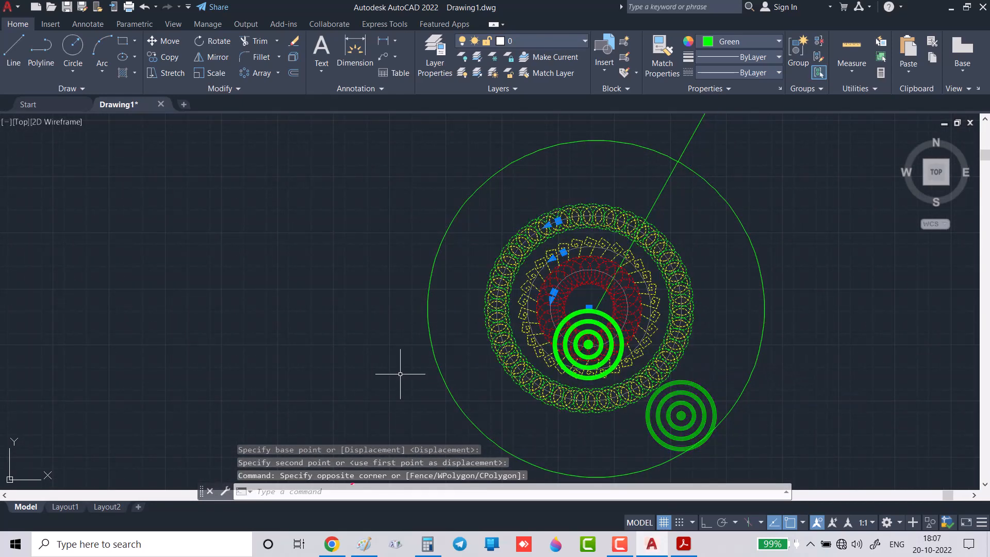
pyautogui.write('sc')
pyautogui.press('Return')
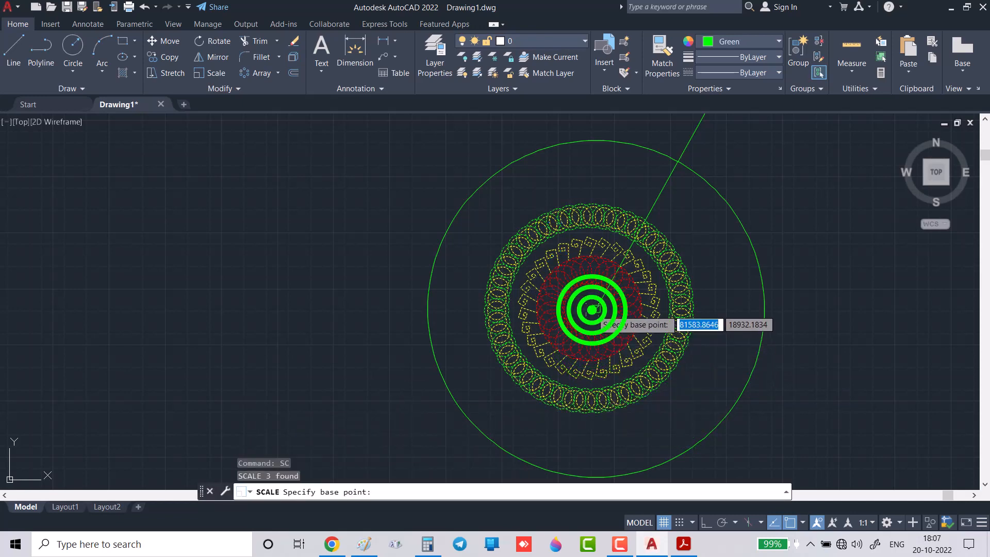
pyautogui.click(593, 309)
pyautogui.write('0')
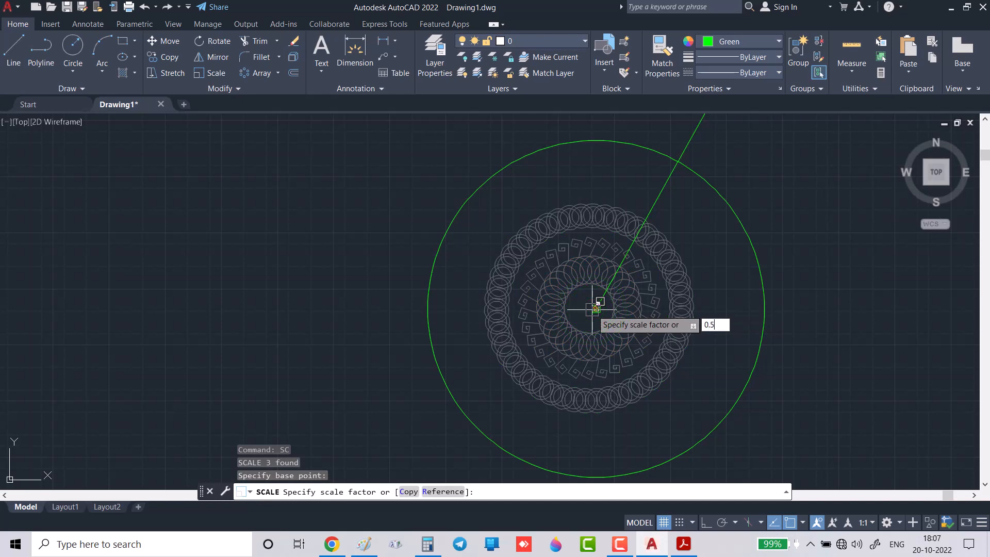
pyautogui.write('.5')
pyautogui.press('Return')
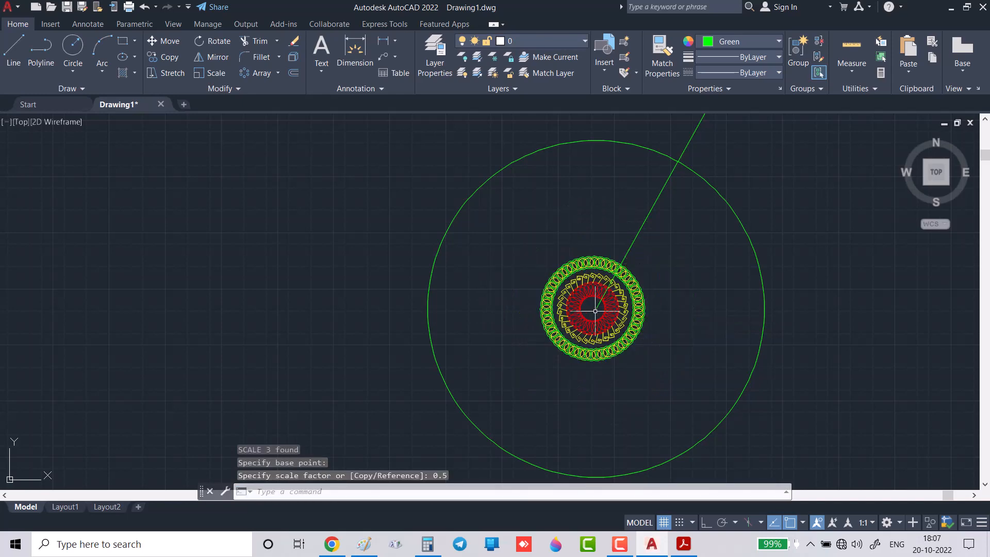
# Step: Examine the reduced ornament pattern inside the circle and its size relative to the rectangle farther right
pyautogui.scroll(5, 595, 311)
pyautogui.scroll(-8, 593, 306)
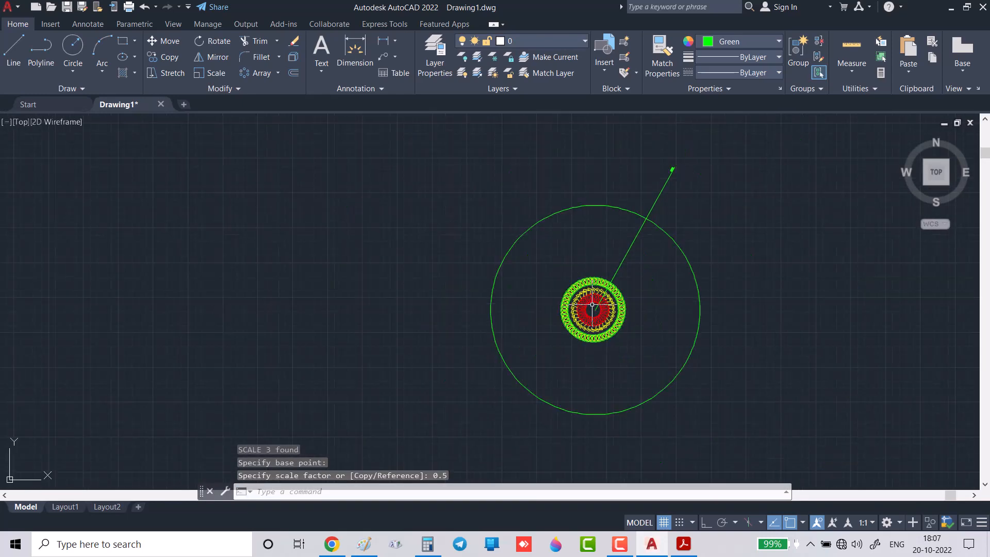
pyautogui.moveTo(757, 275); pyautogui.dragTo(420, 276, button='middle')
pyautogui.scroll(-4, 494, 307)
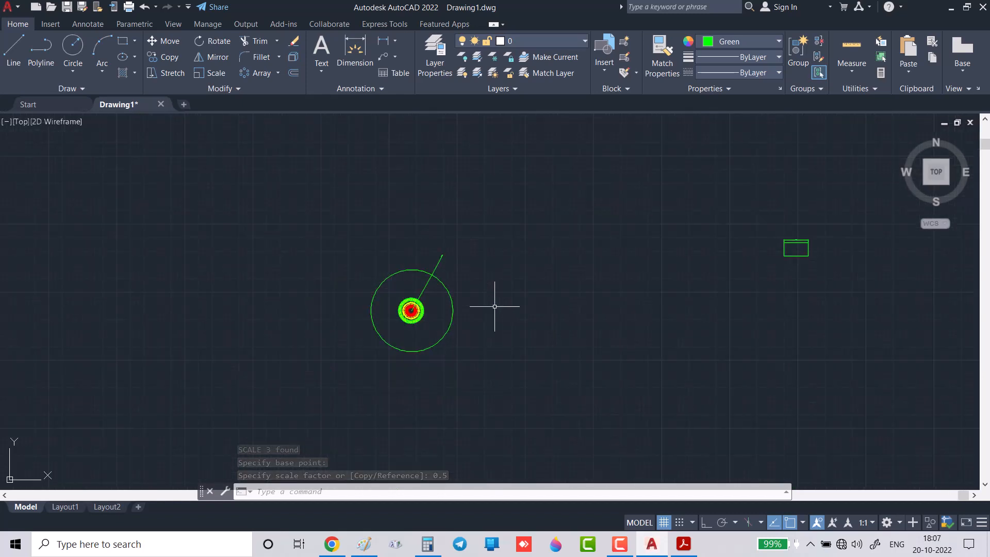
pyautogui.scroll(-3, 494, 293)
pyautogui.moveTo(530, 295); pyautogui.dragTo(286, 298, button='middle')
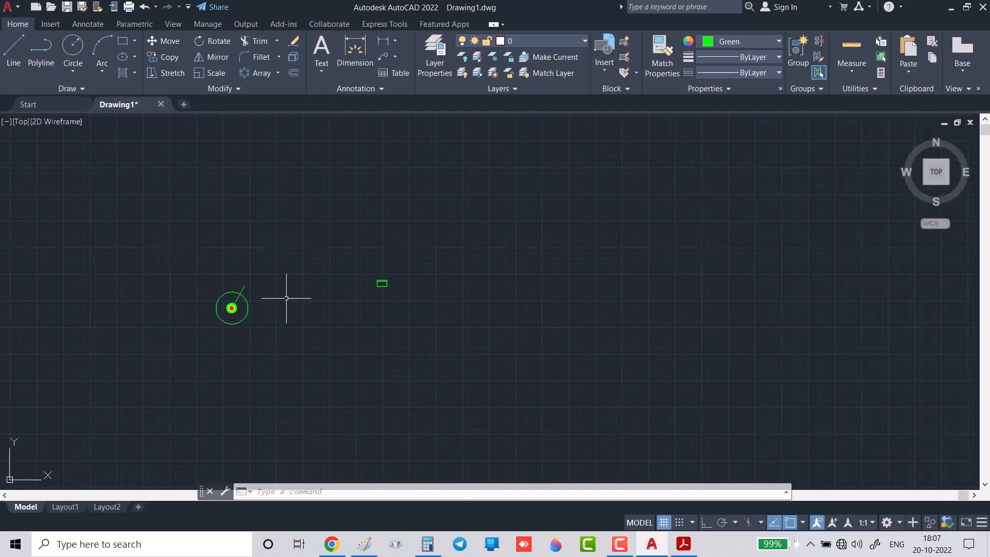
pyautogui.scroll(5, 341, 273)
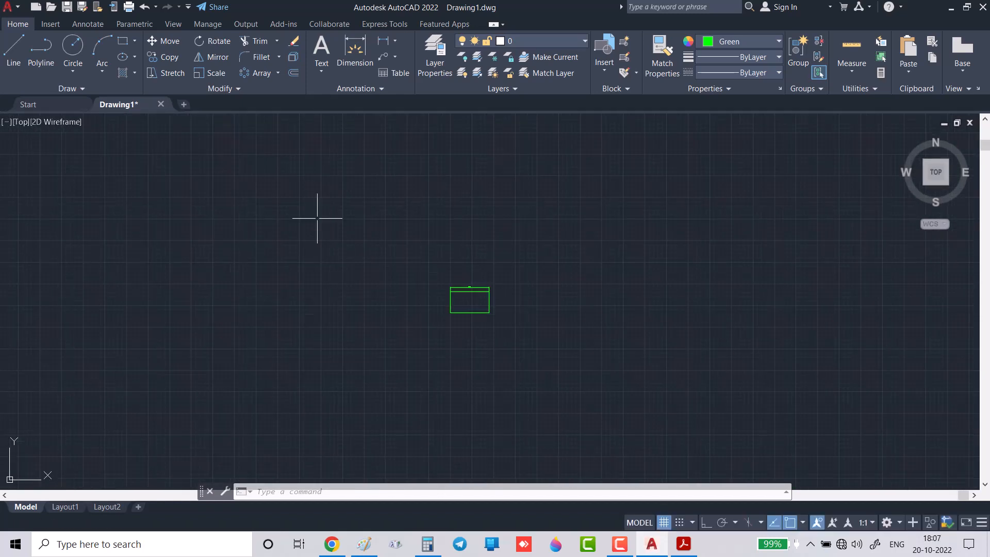
pyautogui.moveTo(318, 214); pyautogui.dragTo(303, 328, button='middle')
pyautogui.scroll(4, 298, 159)
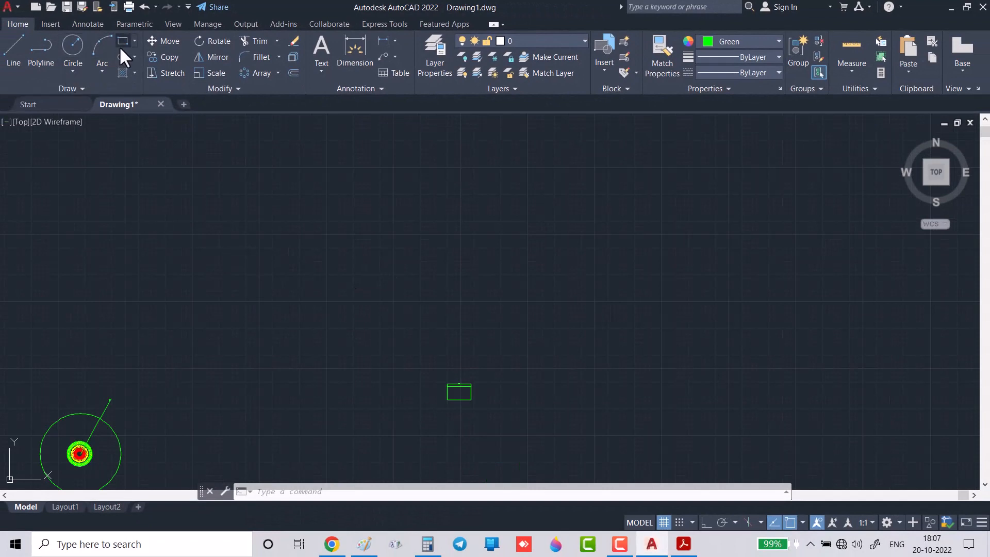
# Step: Draw a new horizontal rectangle by two opposite corners in the empty area above the existing objects
pyautogui.click(122, 41)
pyautogui.scroll(3, 302, 236)
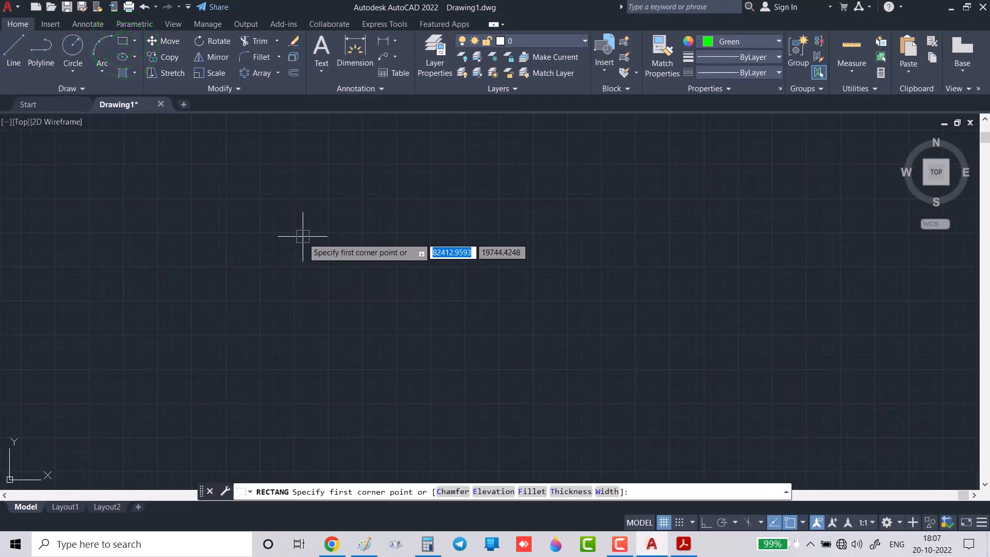
pyautogui.click(251, 211)
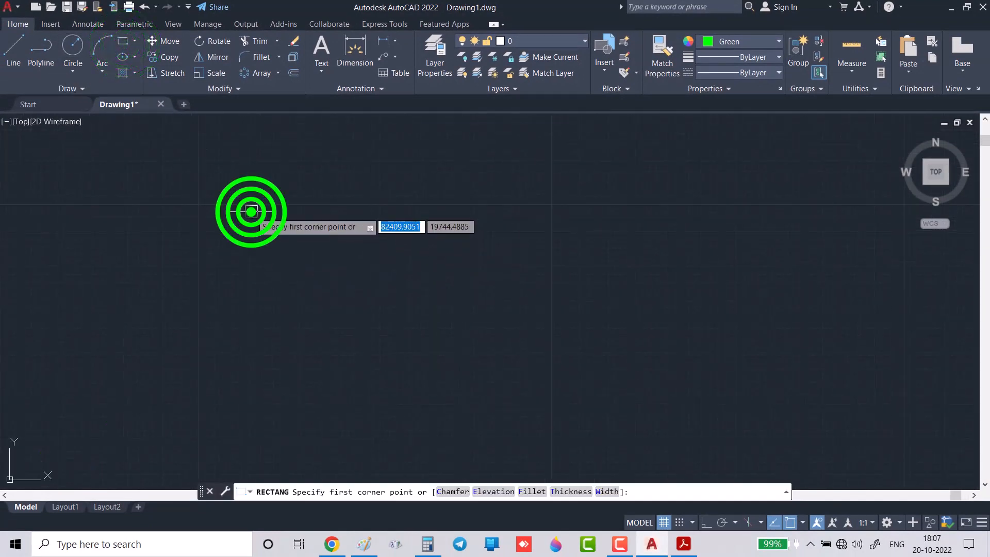
pyautogui.click(514, 320)
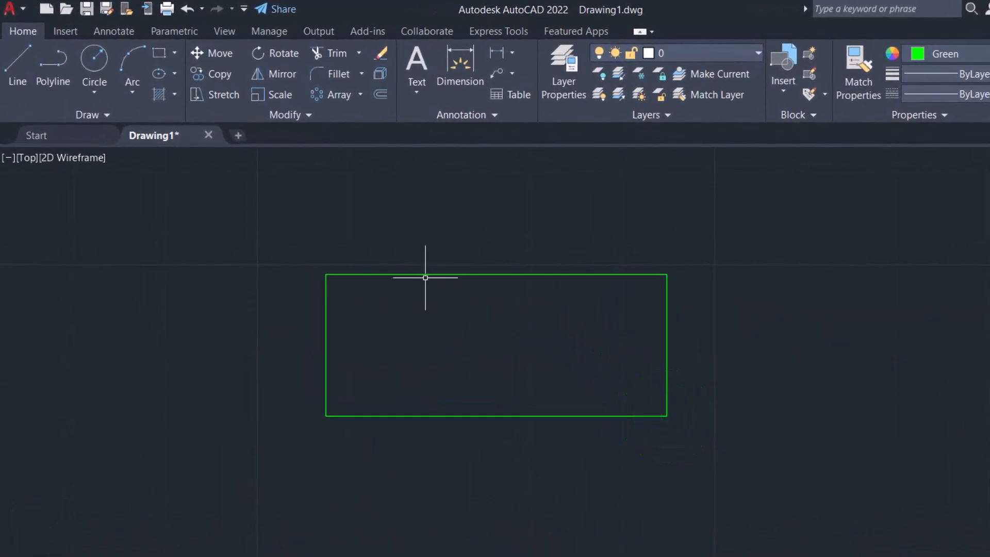
# Step: Select the new rectangle by its upper edge to check whether it is a single object, and clear the selection
pyautogui.click(427, 275)
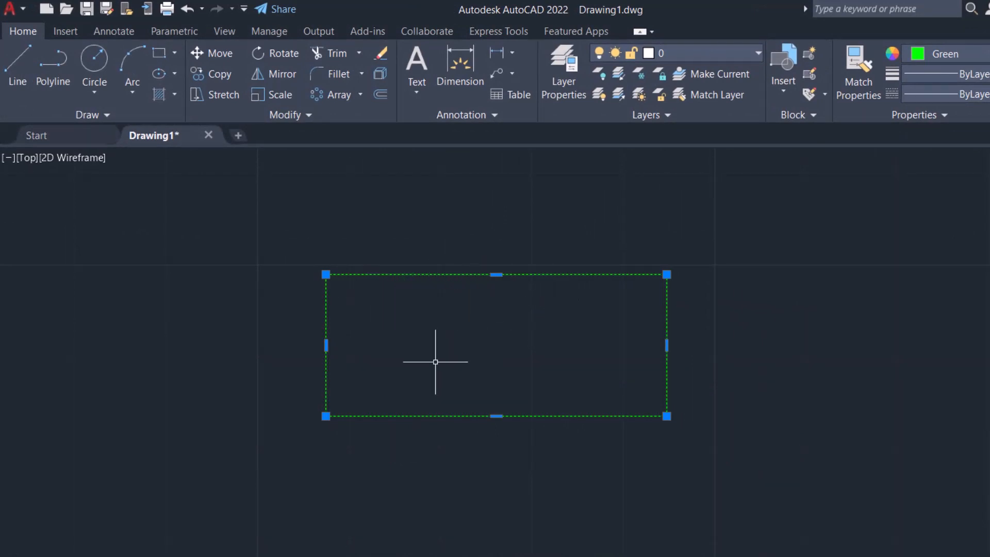
pyautogui.press('Escape')
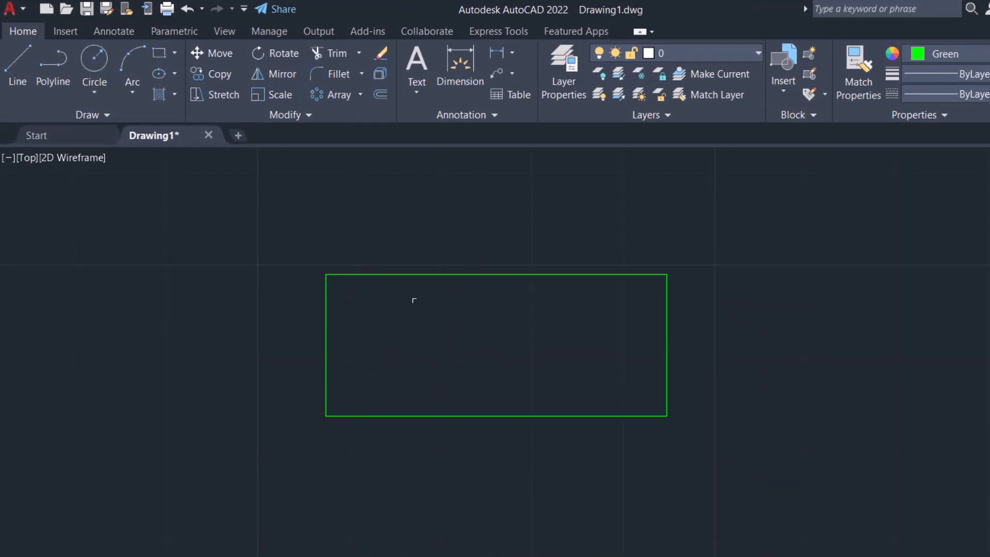
pyautogui.click(446, 274)
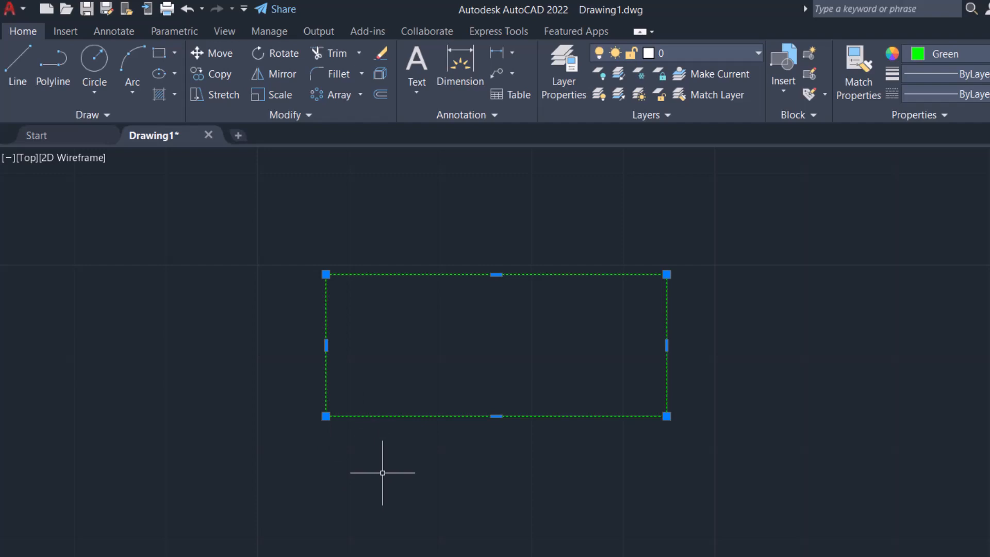
pyautogui.press('Escape')
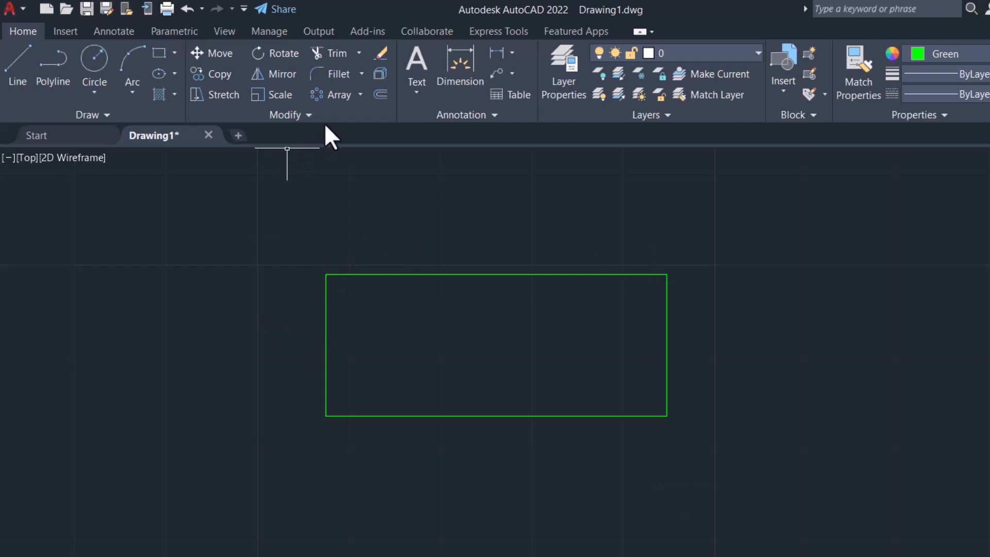
# Step: Explode the large rectangle into separate line segments with the Explode command
pyautogui.click(380, 75)
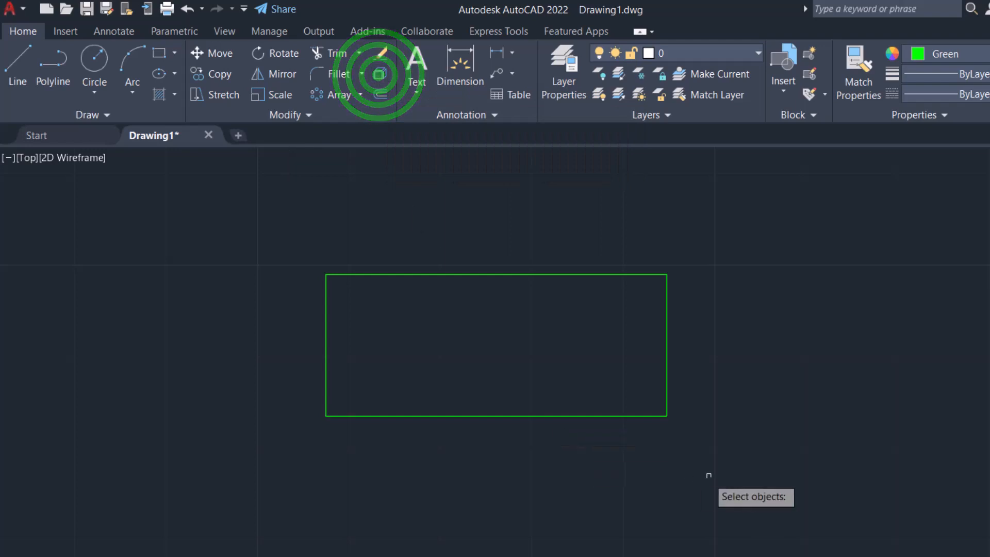
pyautogui.click(732, 460)
pyautogui.click(283, 237)
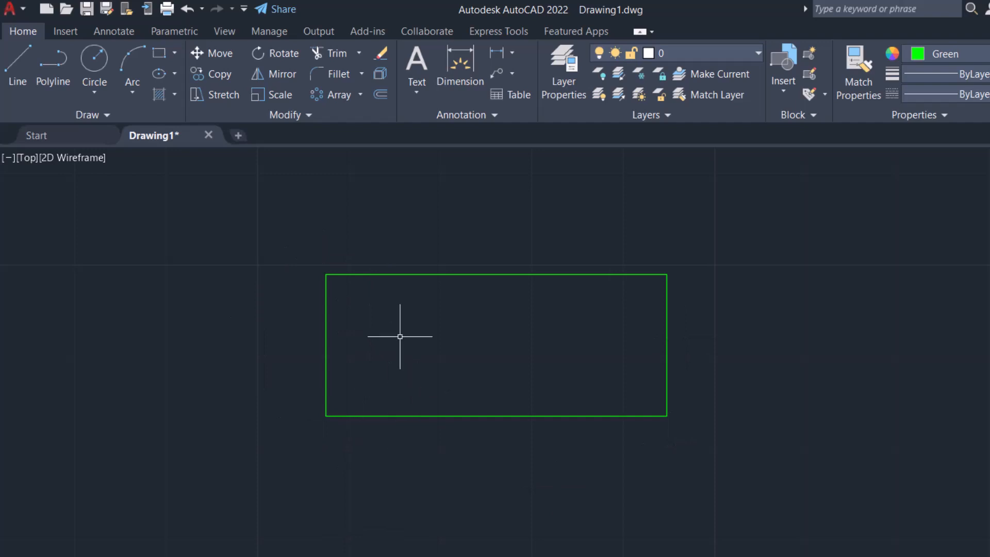
# Step: Select the four edges of the exploded rectangle one by one to check that they are separate, and clear the selection
pyautogui.click(430, 272)
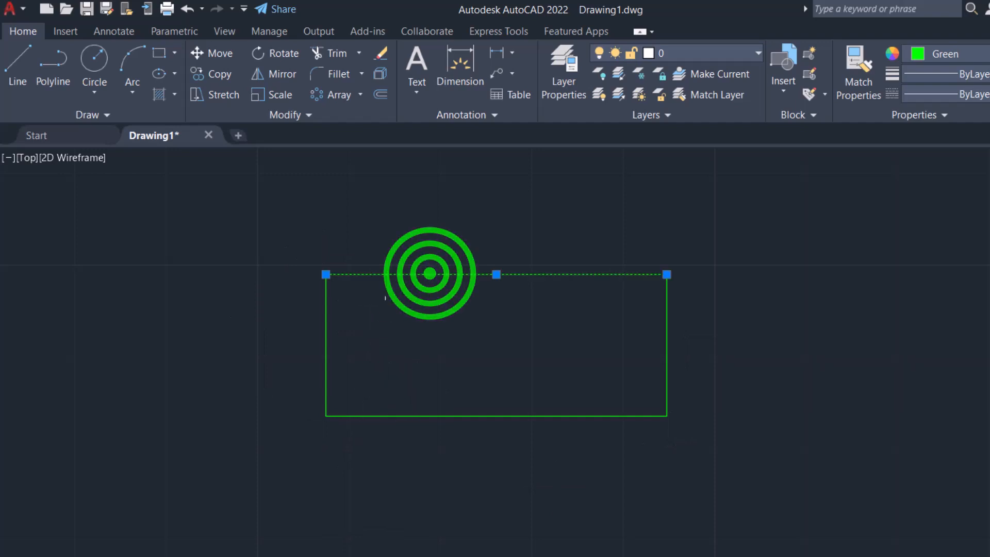
pyautogui.click(327, 355)
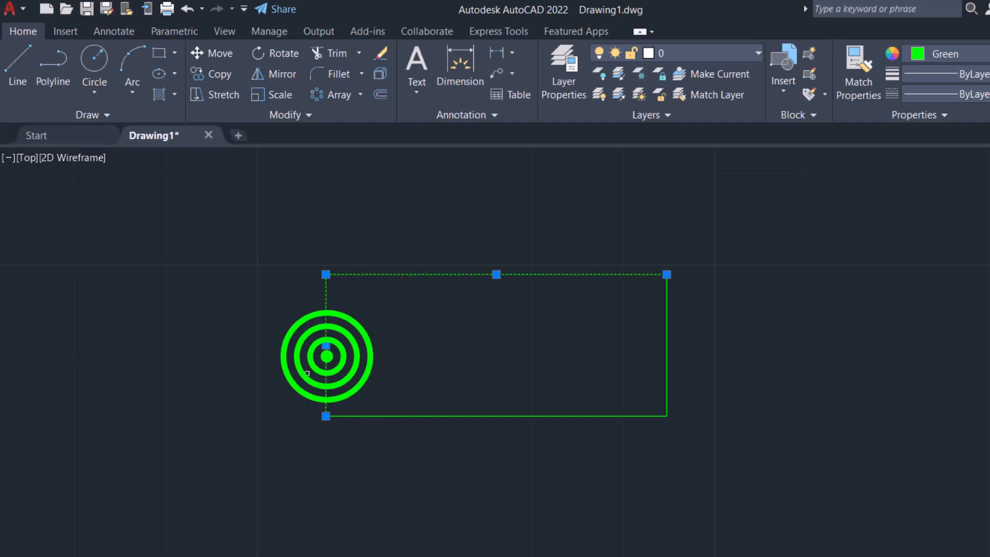
pyautogui.click(395, 419)
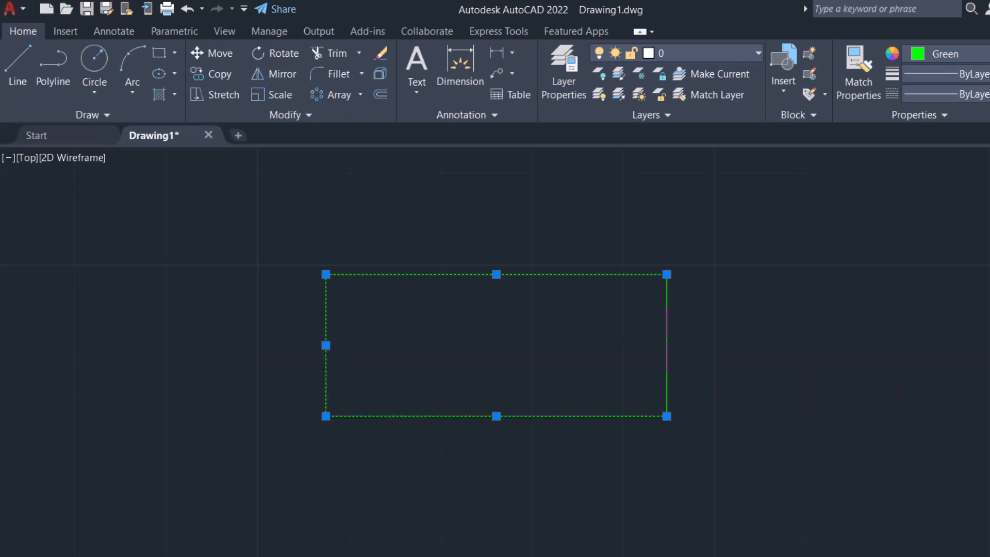
pyautogui.click(667, 340)
pyautogui.press('Escape')
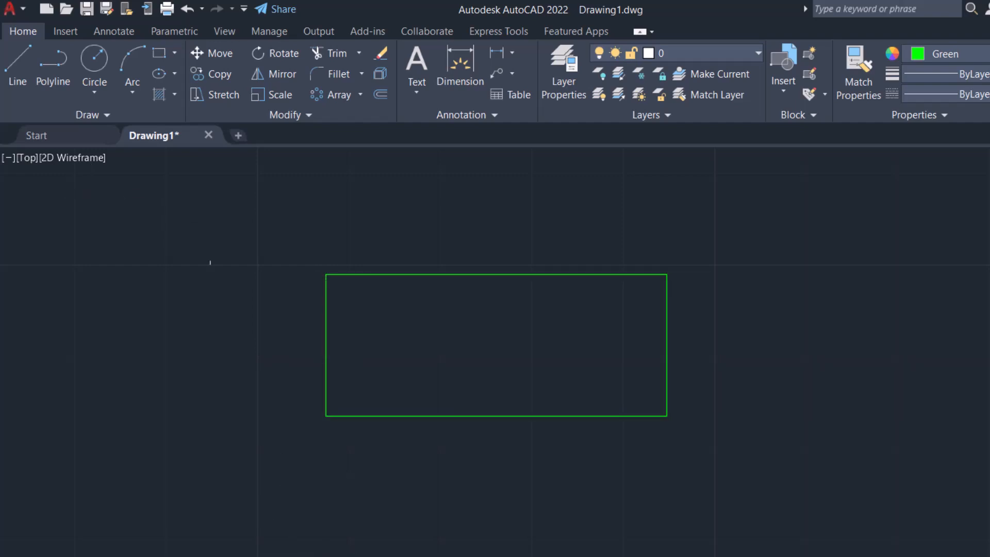
# Step: Delete only the left vertical edge of the exploded rectangle using a crossing selection
pyautogui.click(404, 349)
pyautogui.click(252, 312)
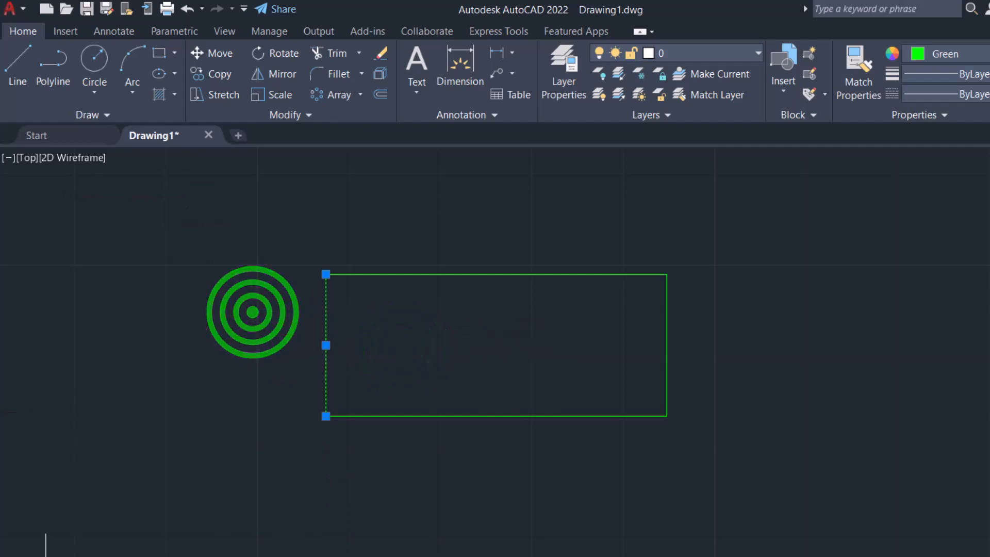
pyautogui.press('Delete')
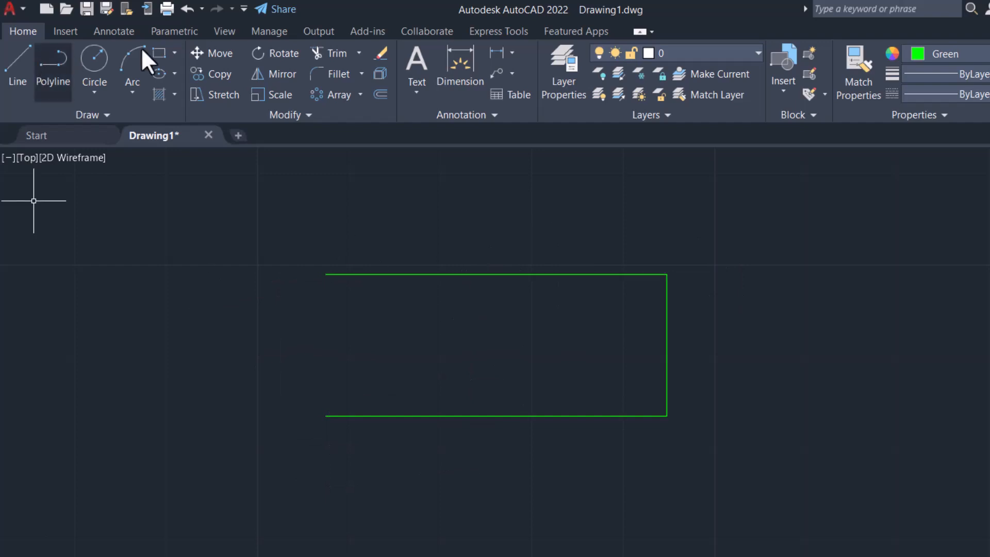
# Step: Draw a smaller rectangle by two opposite corners to the right of the exploded one and select it by its lower edge
pyautogui.click(160, 53)
pyautogui.click(794, 266)
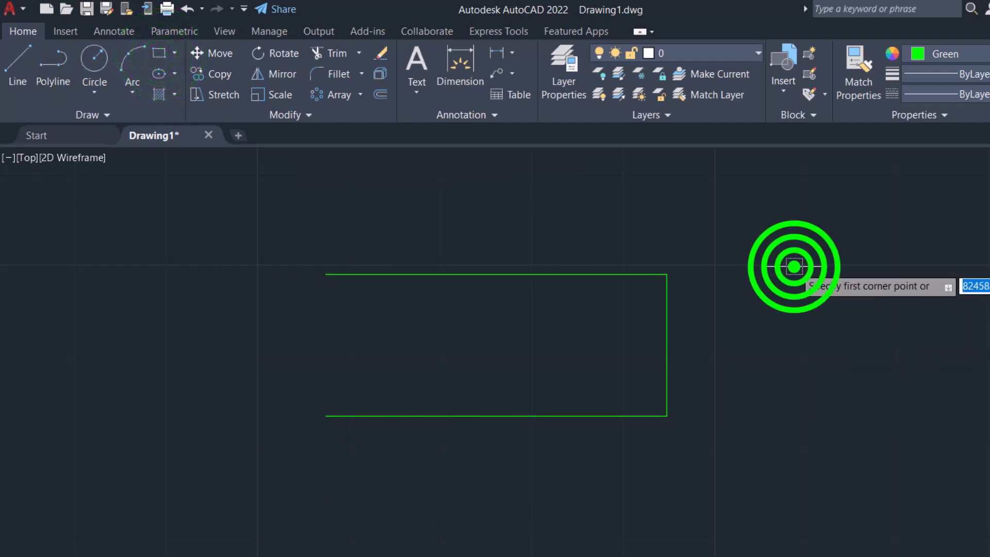
pyautogui.click(989, 371)
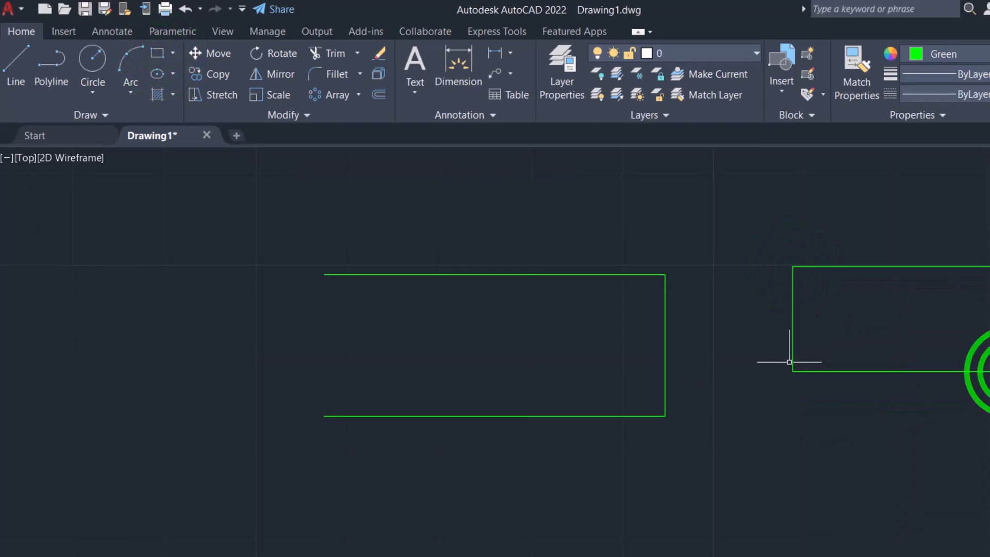
pyautogui.click(823, 373)
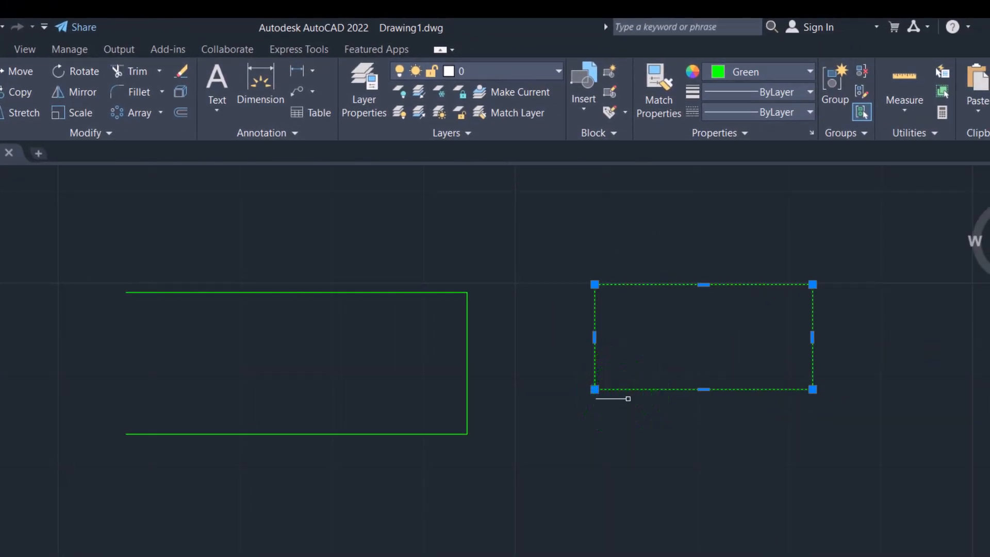